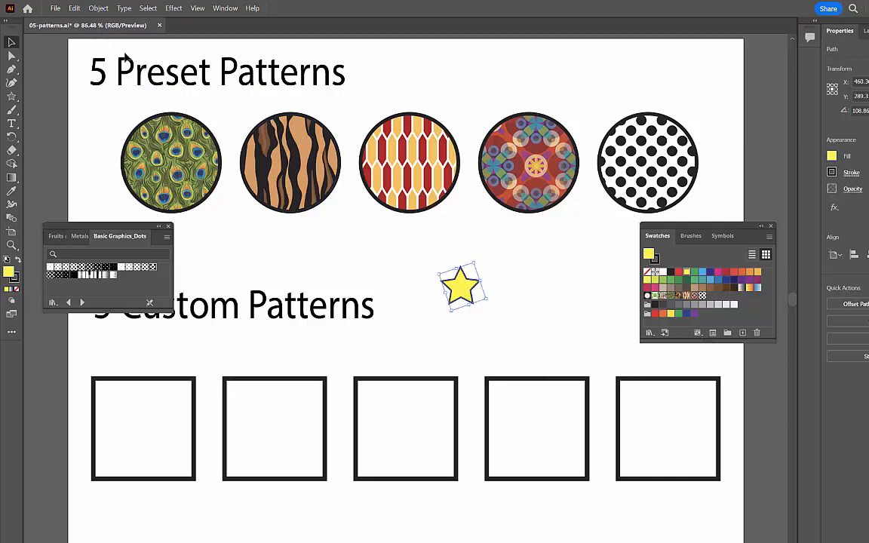
# Step: Make a new pattern from the yellow star and dismiss the notice about the added swatch
pyautogui.moveTo(460, 289); pyautogui.dragTo(444, 279)
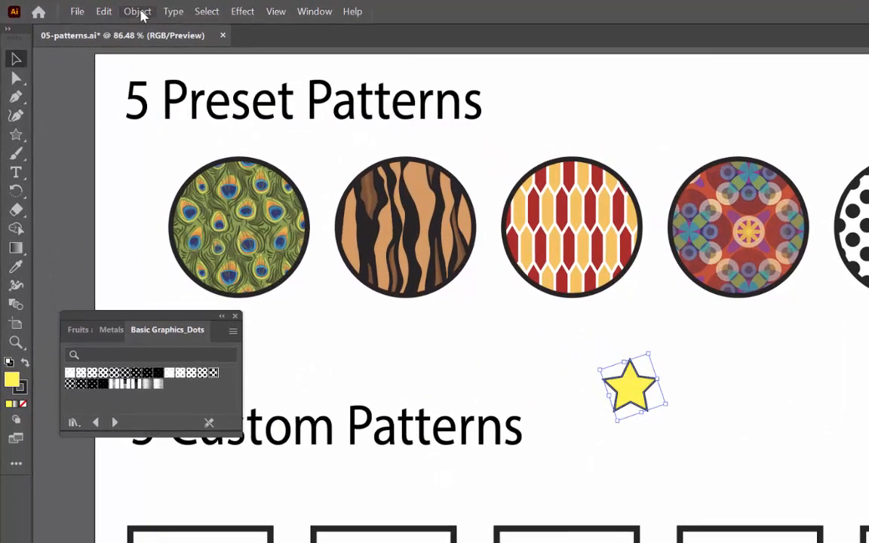
pyautogui.click(140, 13)
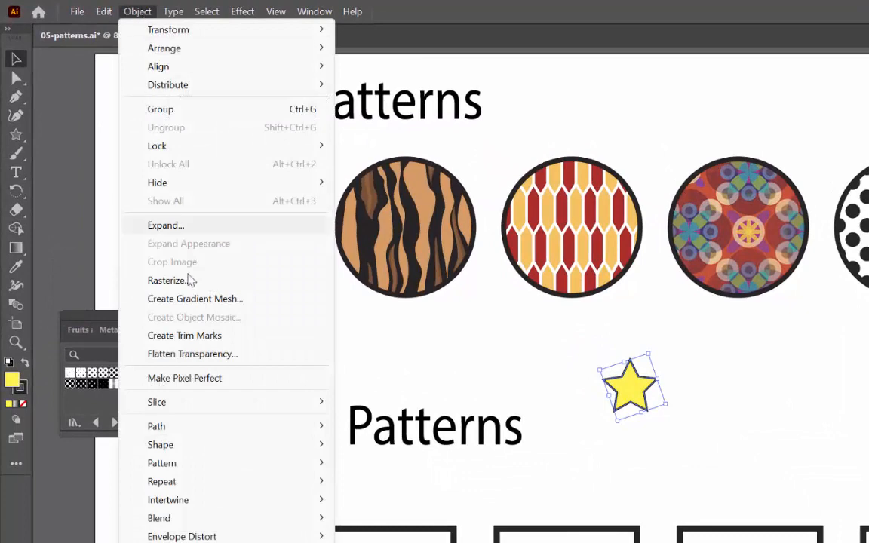
pyautogui.moveTo(217, 463)
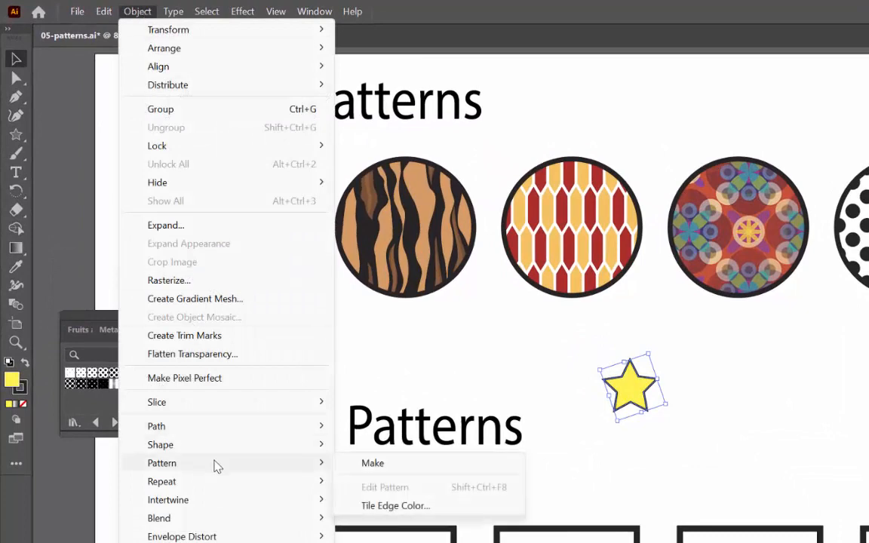
pyautogui.click(381, 472)
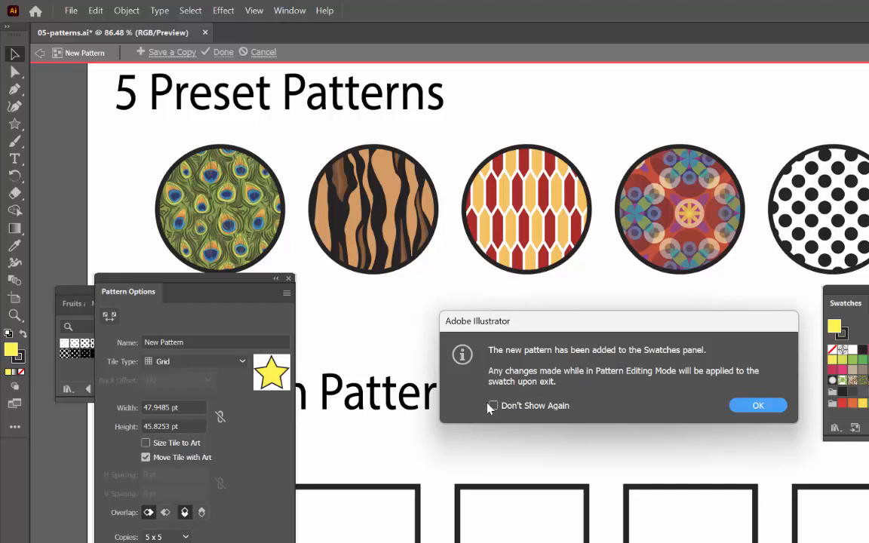
pyautogui.click(759, 406)
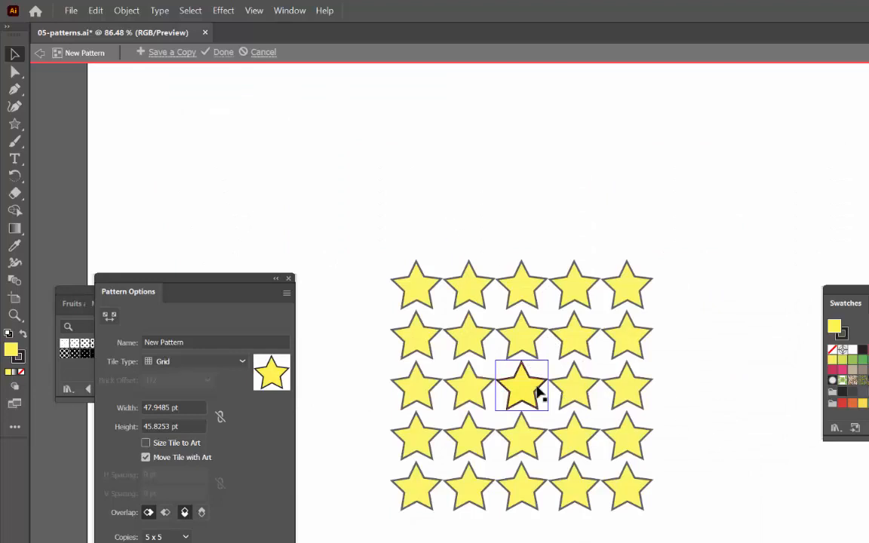
# Step: Name the new pattern "stars"
pyautogui.moveTo(221, 280); pyautogui.dragTo(303, 266)
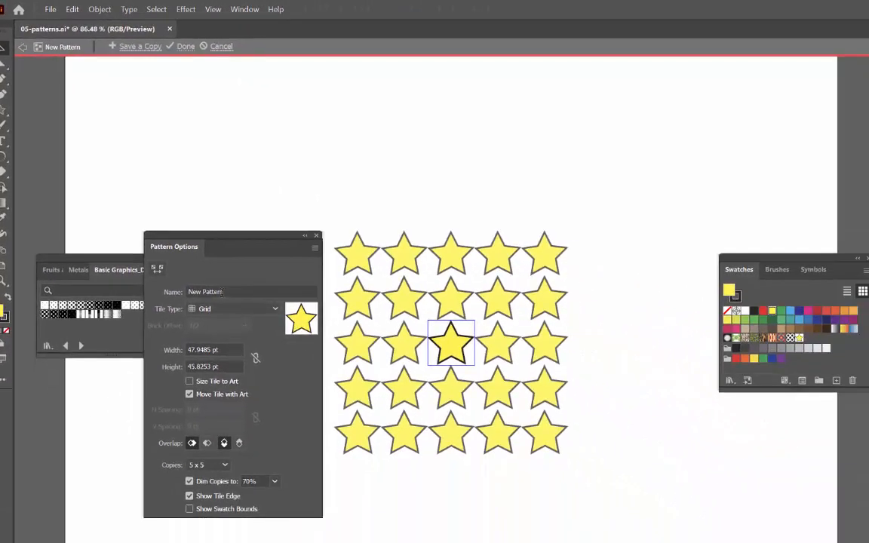
pyautogui.moveTo(225, 292); pyautogui.dragTo(187, 292)
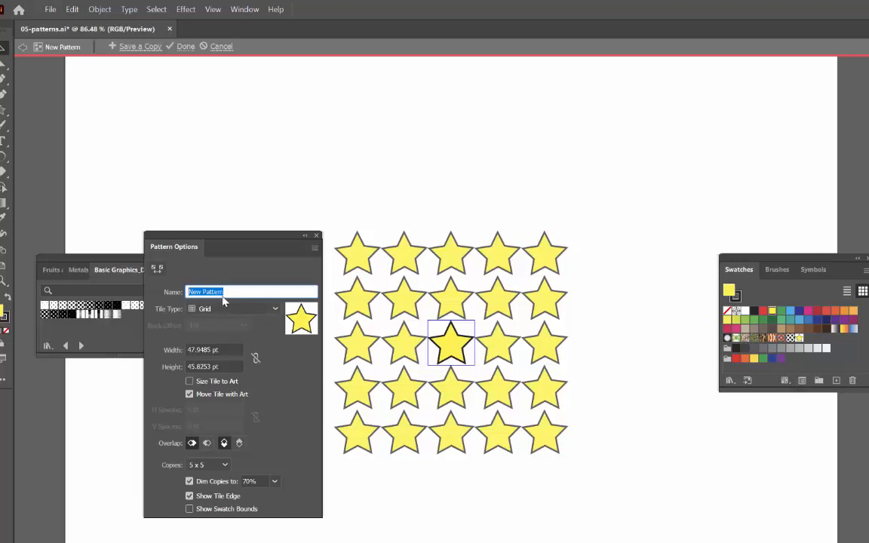
pyautogui.write('stars')
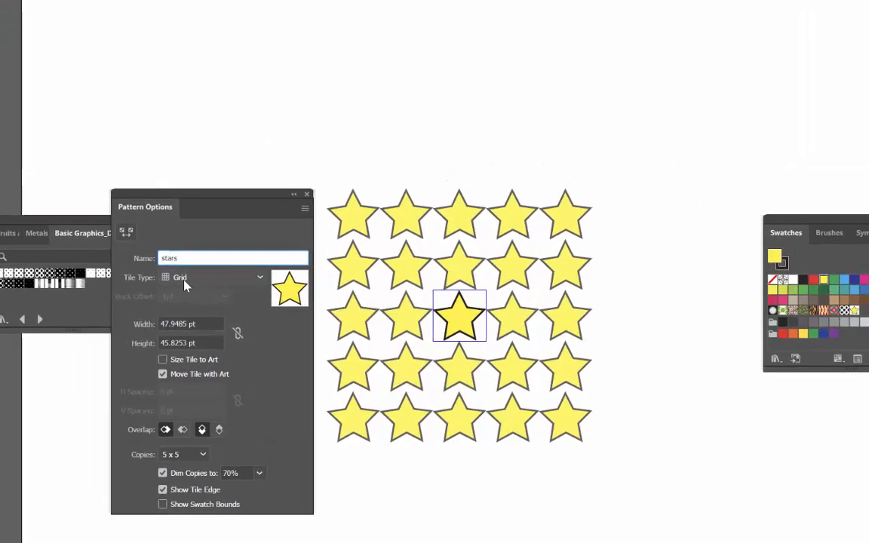
# Step: Try the Brick by Row, Brick by Column, Hex by Column and Hex by Row tile types on the stars pattern
pyautogui.click(187, 279)
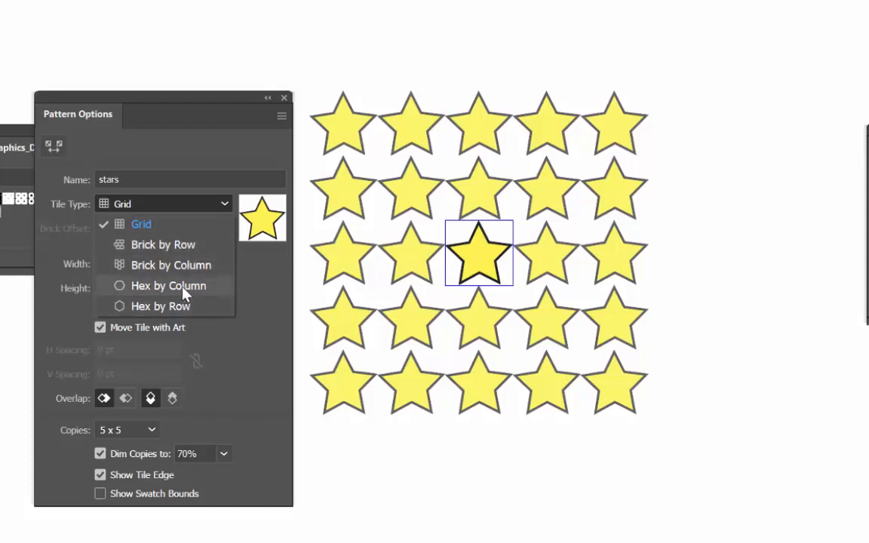
pyautogui.click(188, 247)
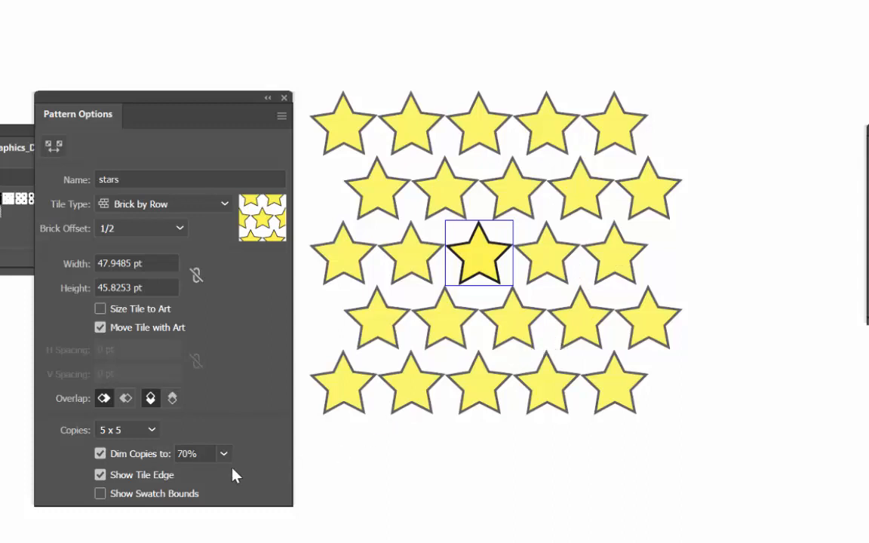
pyautogui.click(150, 202)
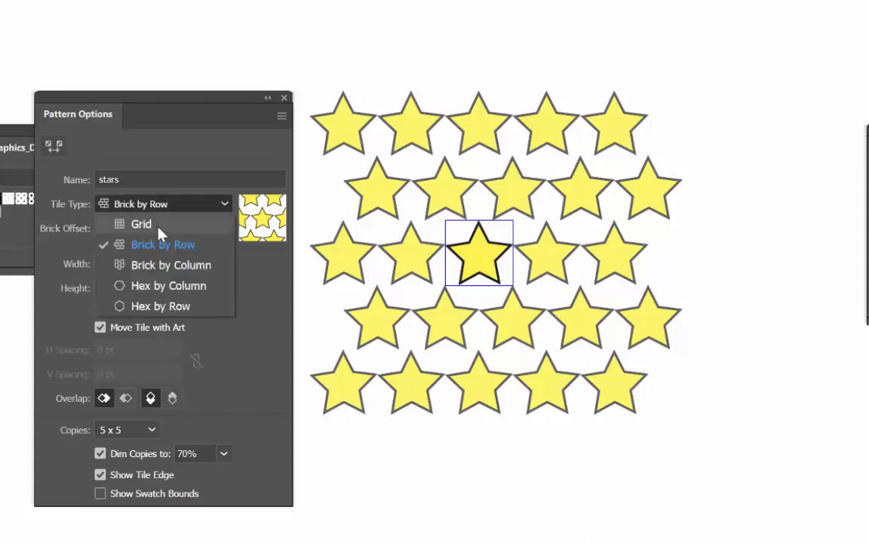
pyautogui.click(166, 265)
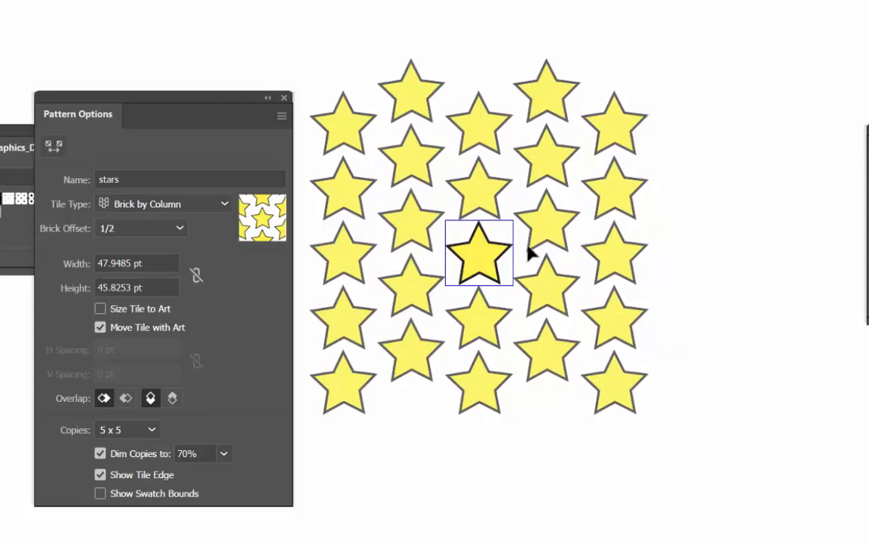
pyautogui.click(184, 202)
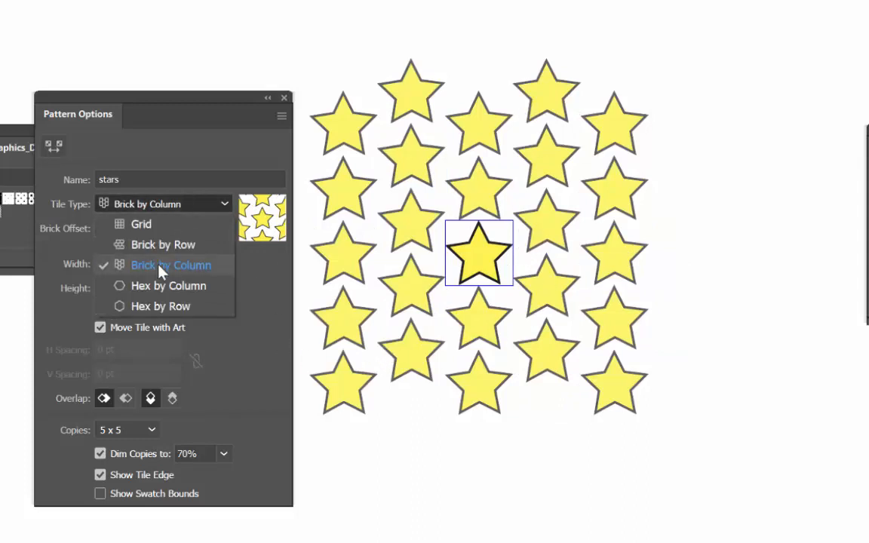
pyautogui.click(136, 289)
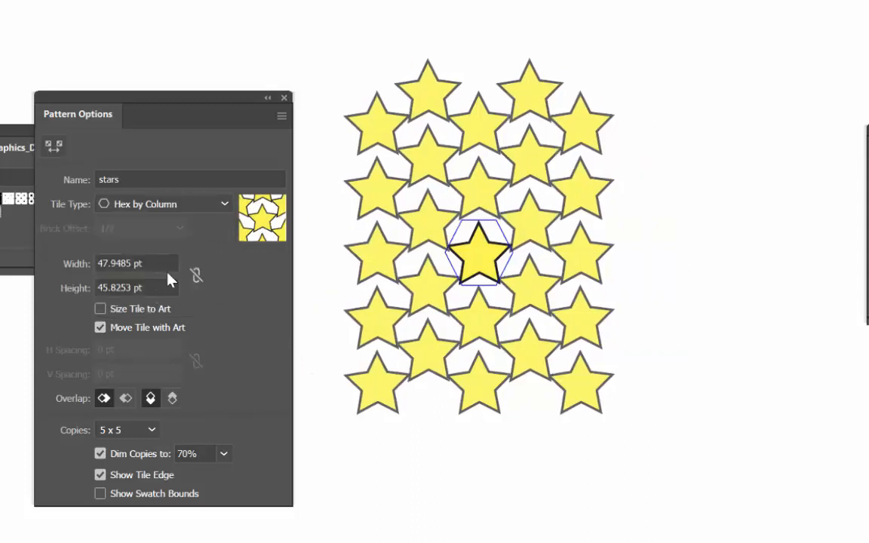
pyautogui.click(177, 204)
pyautogui.click(136, 306)
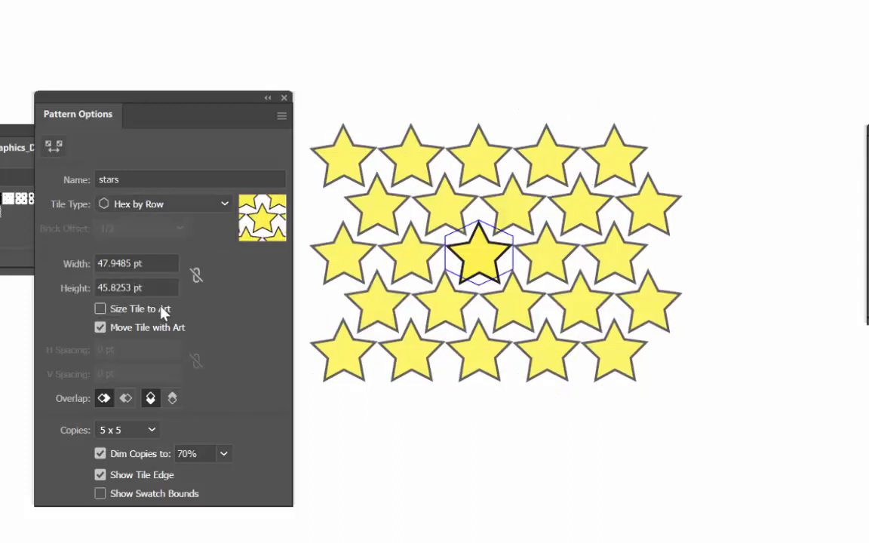
# Step: Set the stars pattern's tile type to Brick by Column and size the tile to the art
pyautogui.click(185, 206)
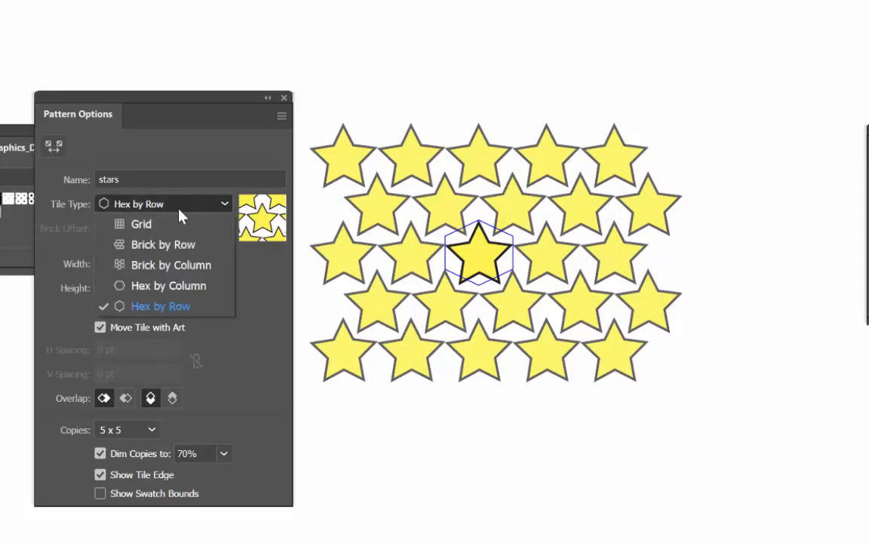
pyautogui.click(173, 266)
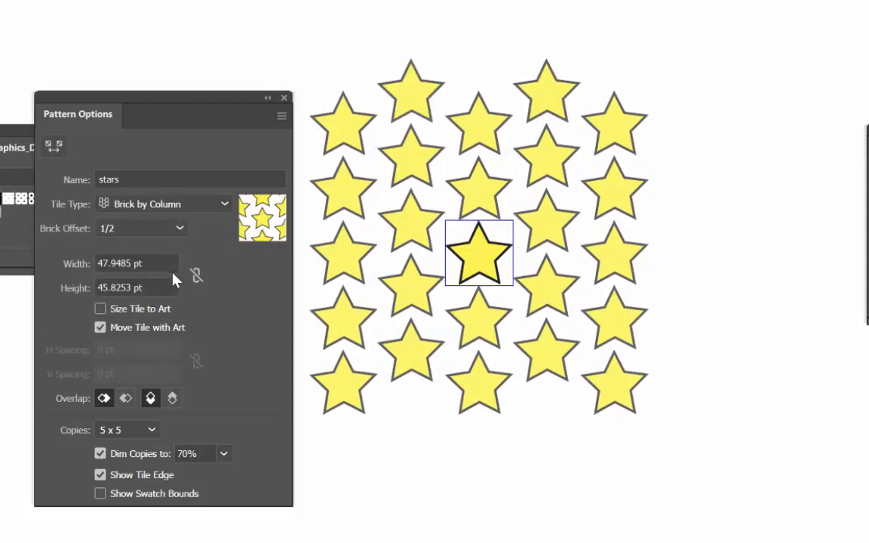
pyautogui.click(100, 310)
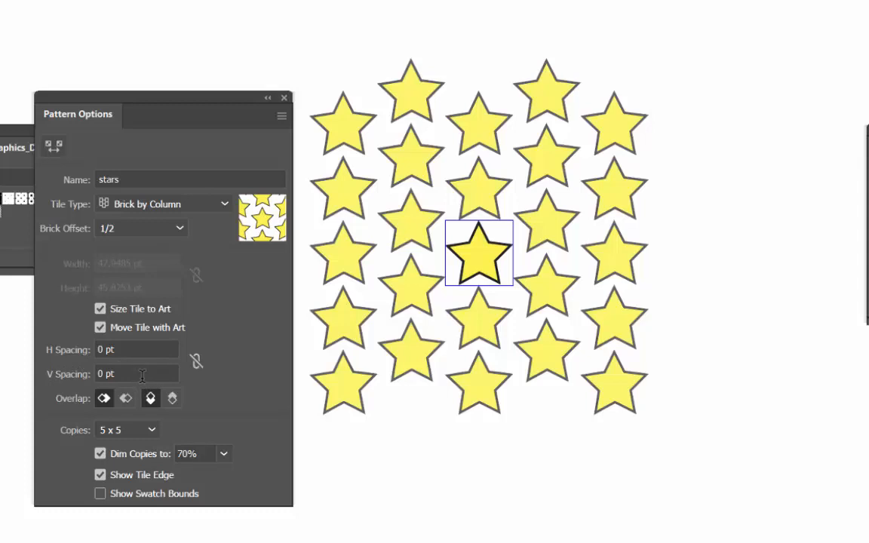
# Step: Try a horizontal and vertical tile spacing of 20 pt for the stars pattern
pyautogui.moveTo(128, 350); pyautogui.dragTo(71, 363)
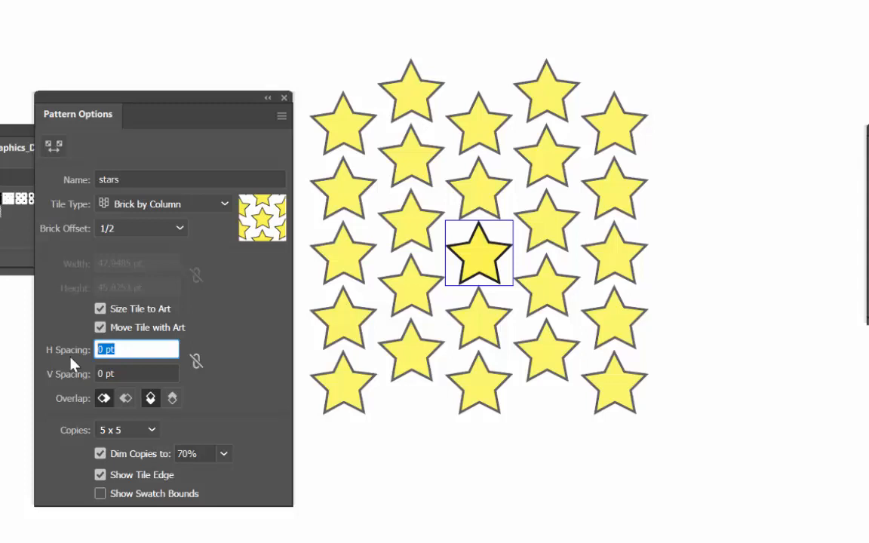
pyautogui.write('20')
pyautogui.press('Tab')
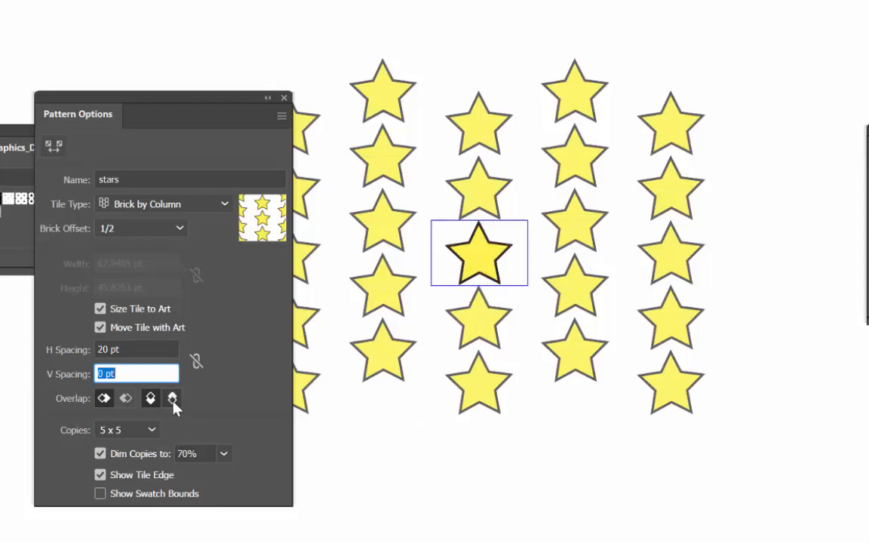
pyautogui.write('20')
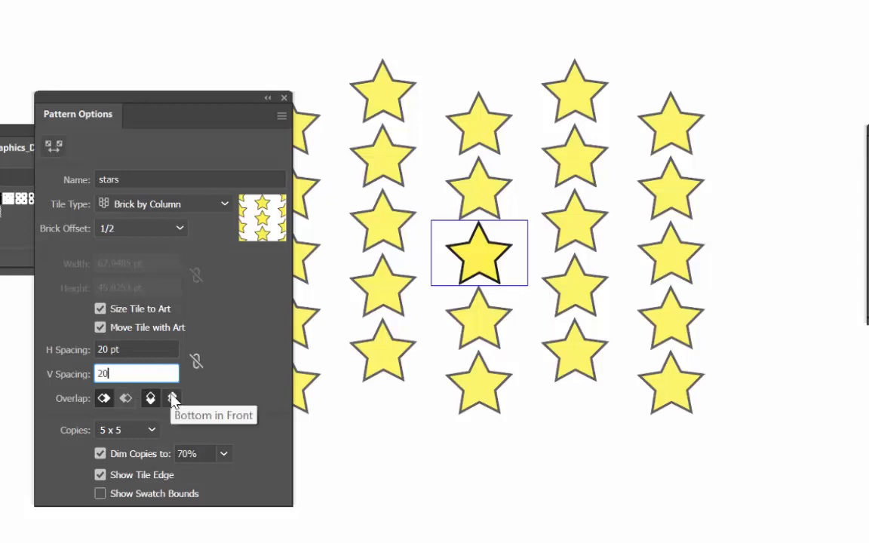
pyautogui.press('Tab')
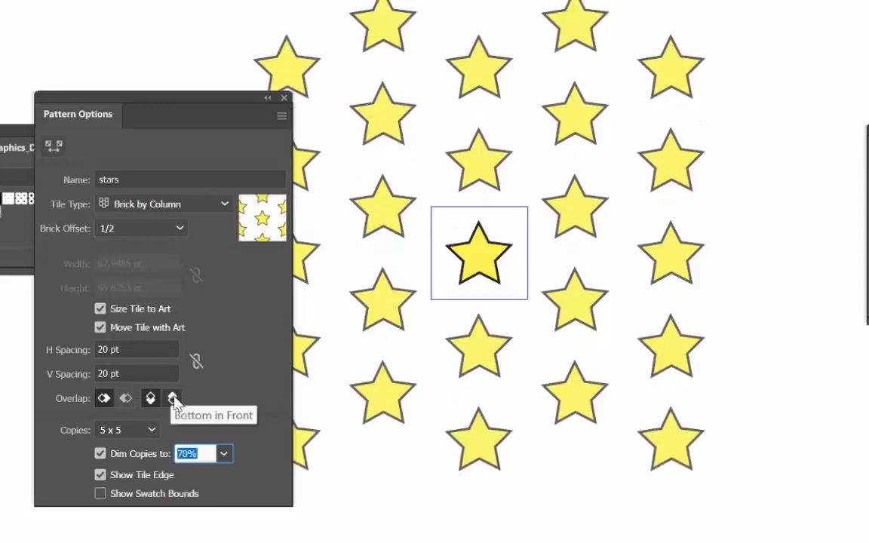
# Step: Set both the vertical and horizontal spacing of the stars pattern to 5 pt
pyautogui.hotkey('shift', 'Tab')
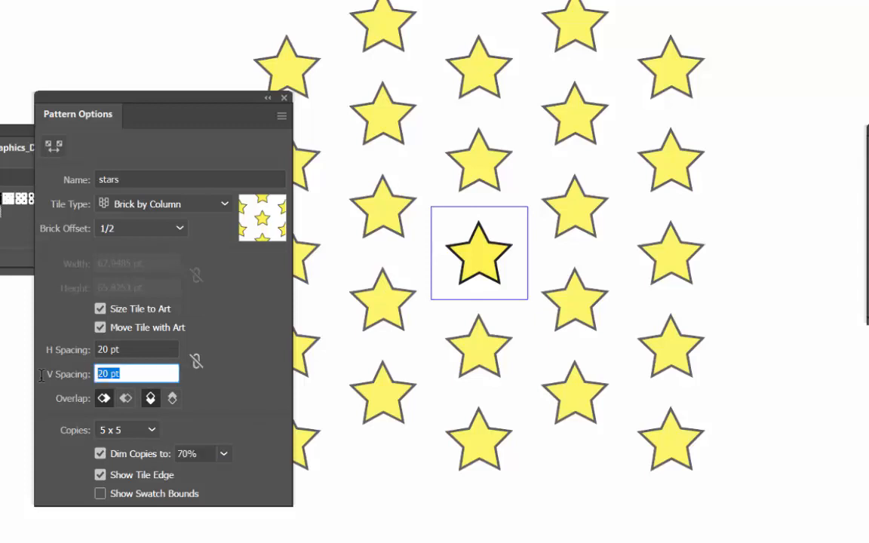
pyautogui.write('5')
pyautogui.press('Tab')
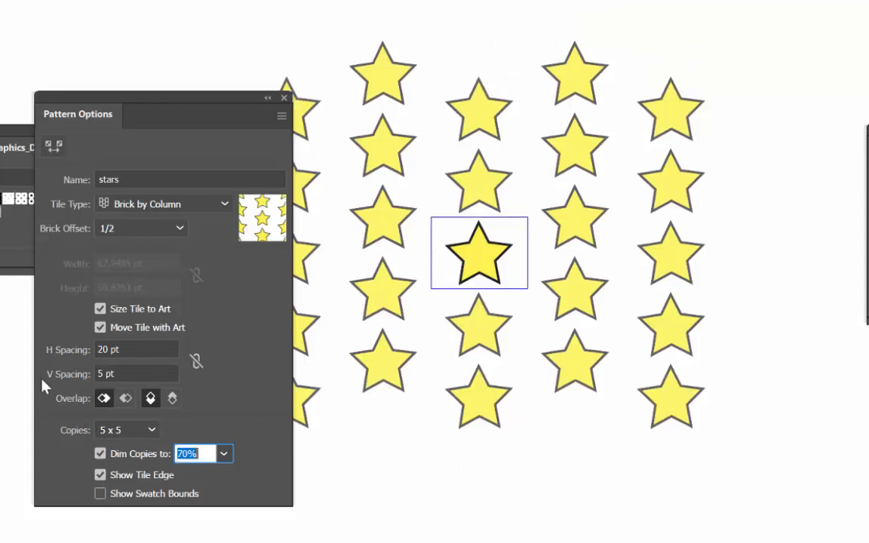
pyautogui.click(147, 351)
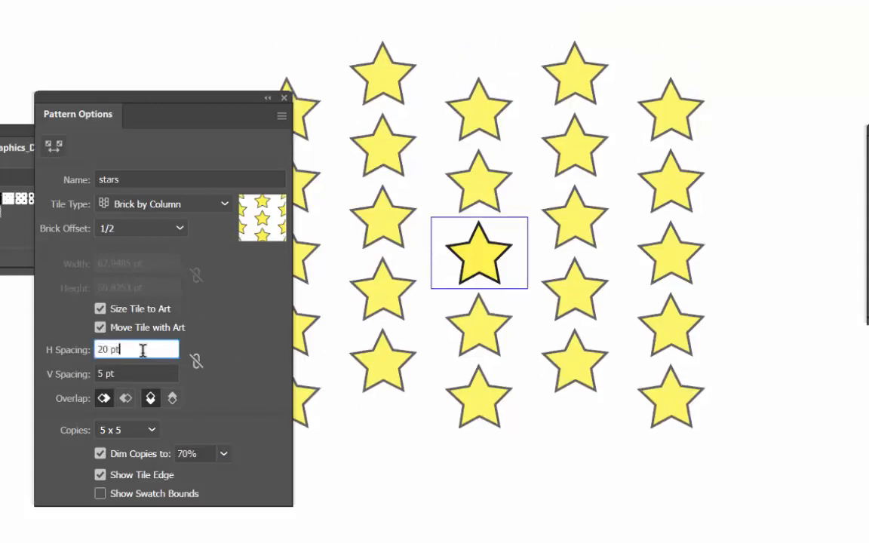
pyautogui.write('5')
pyautogui.press('Tab')
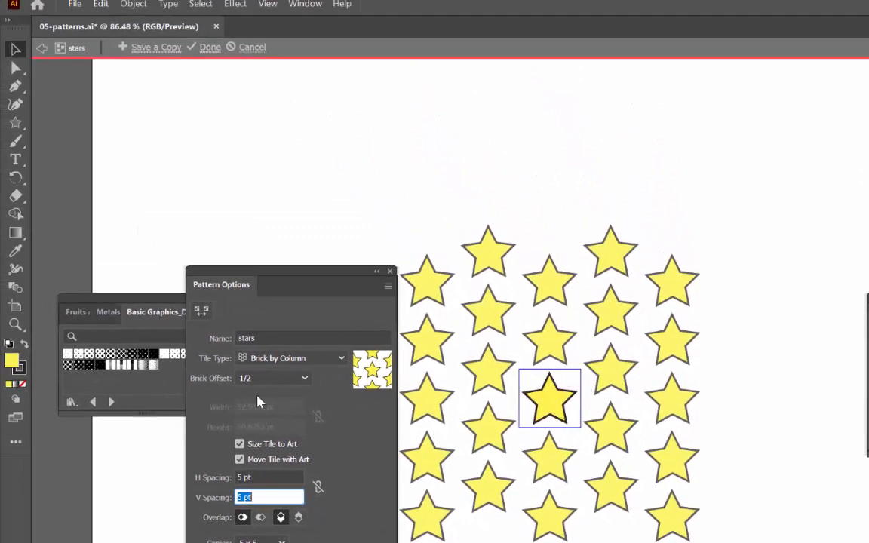
# Step: Finish editing the stars pattern and return to the artwork
pyautogui.click(249, 338)
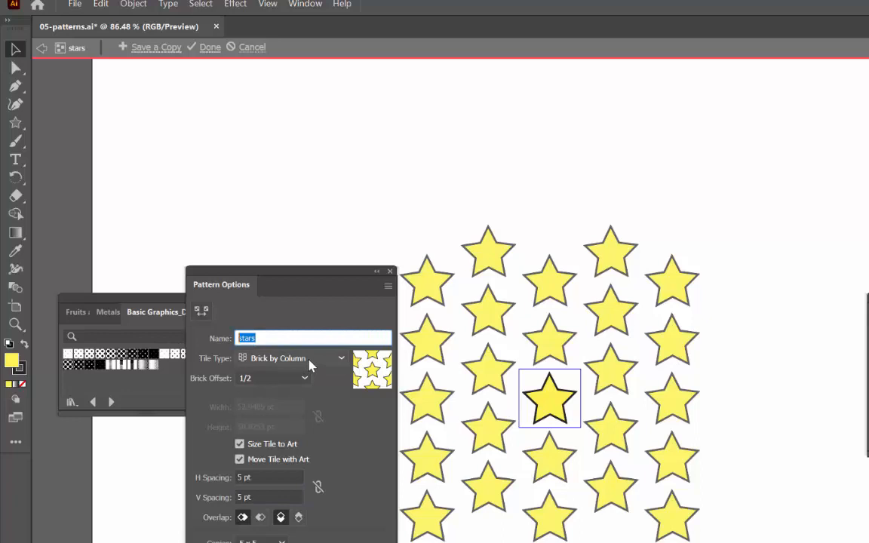
pyautogui.click(257, 477)
pyautogui.click(265, 498)
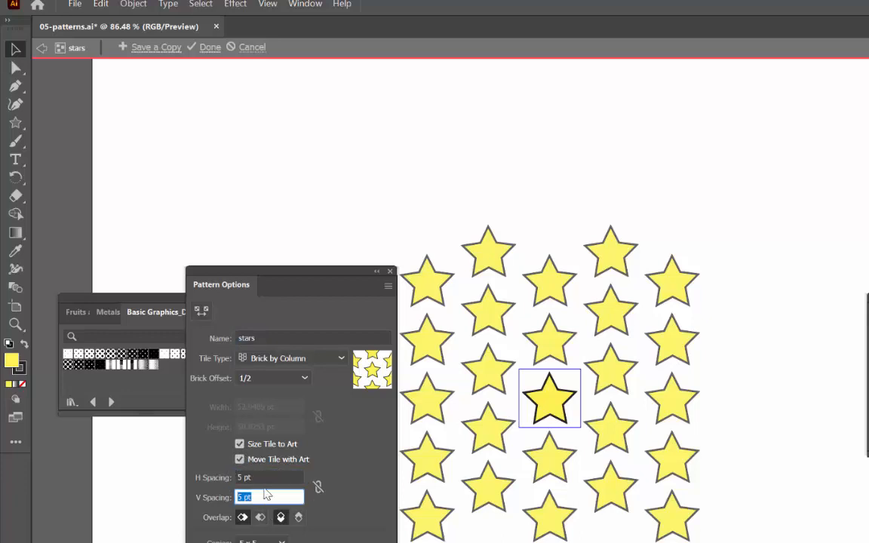
pyautogui.click(209, 47)
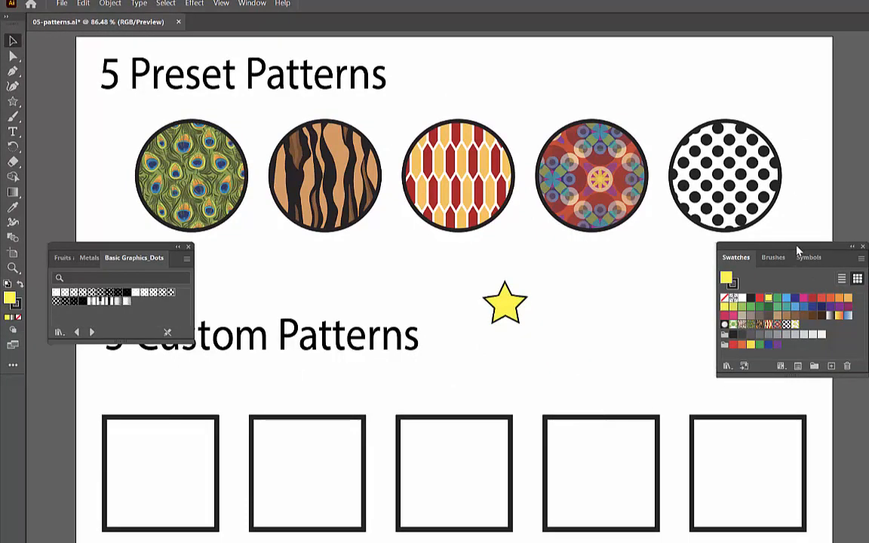
# Step: Fill the first square under 5 Custom Patterns with the stars pattern swatch
pyautogui.moveTo(802, 256); pyautogui.dragTo(323, 263)
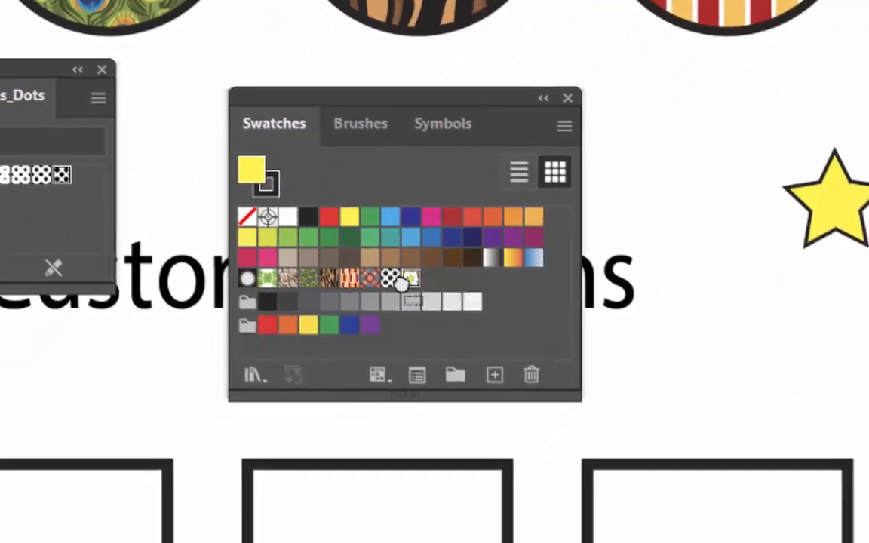
pyautogui.moveTo(363, 341); pyautogui.dragTo(88, 542)
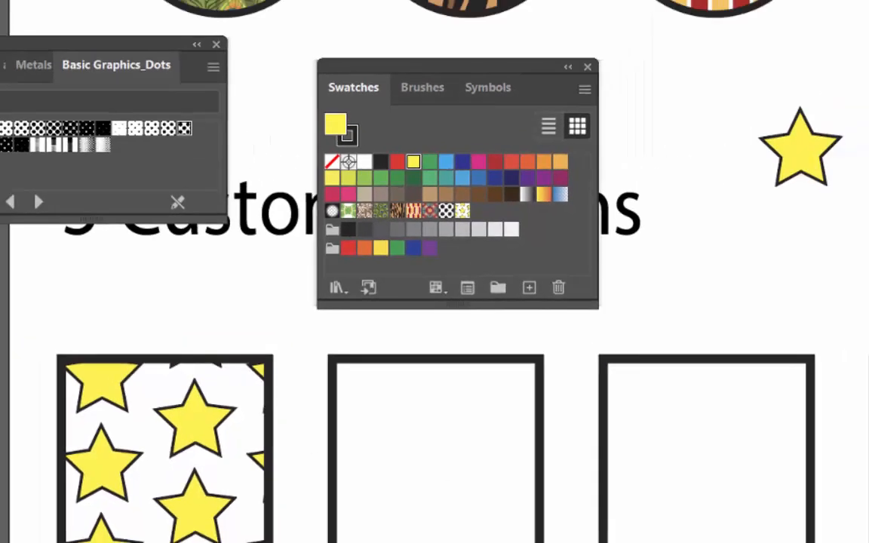
# Step: Draw a small circle to the right of the star, with a purple fill and no stroke
pyautogui.click(14, 36)
pyautogui.click(70, 57)
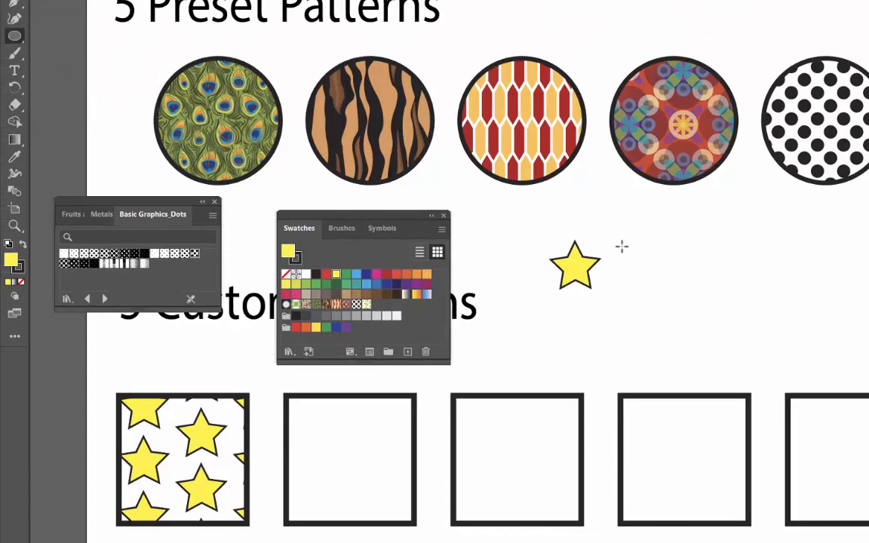
pyautogui.moveTo(719, 248); pyautogui.dragTo(730, 258)
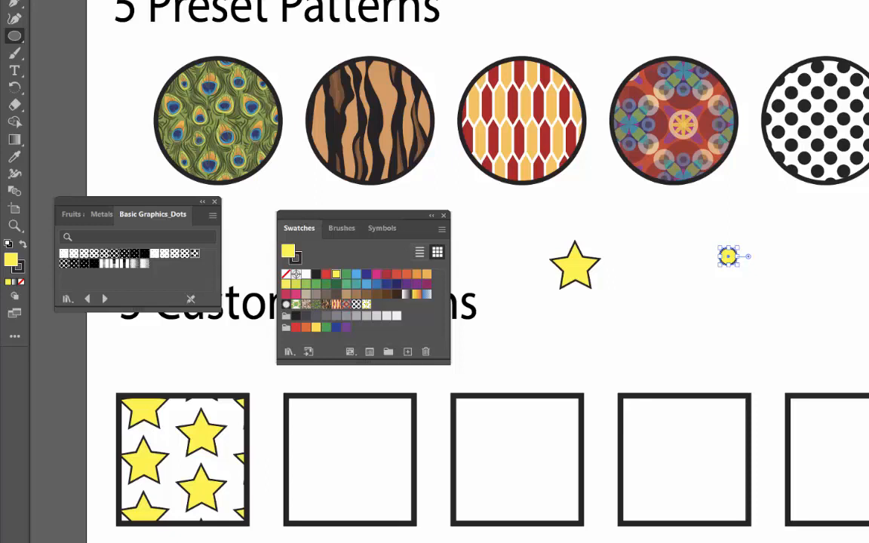
pyautogui.click(407, 284)
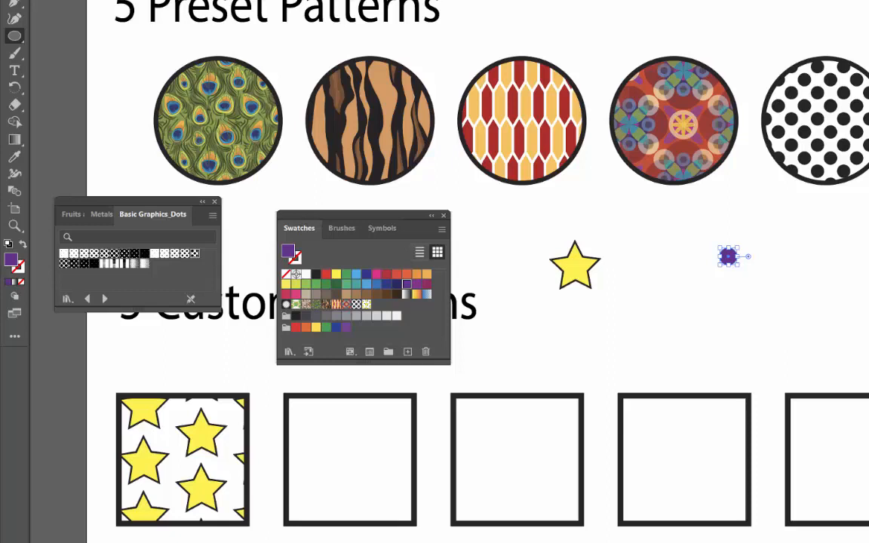
pyautogui.press('v')
pyautogui.click(736, 272)
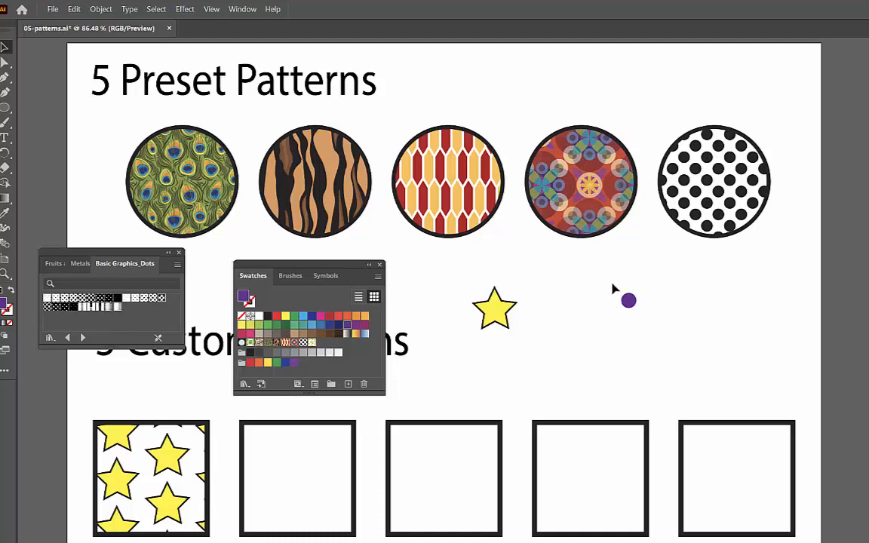
# Step: Make a new pattern from the small purple circle
pyautogui.moveTo(608, 288); pyautogui.dragTo(661, 321)
pyautogui.click(100, 9)
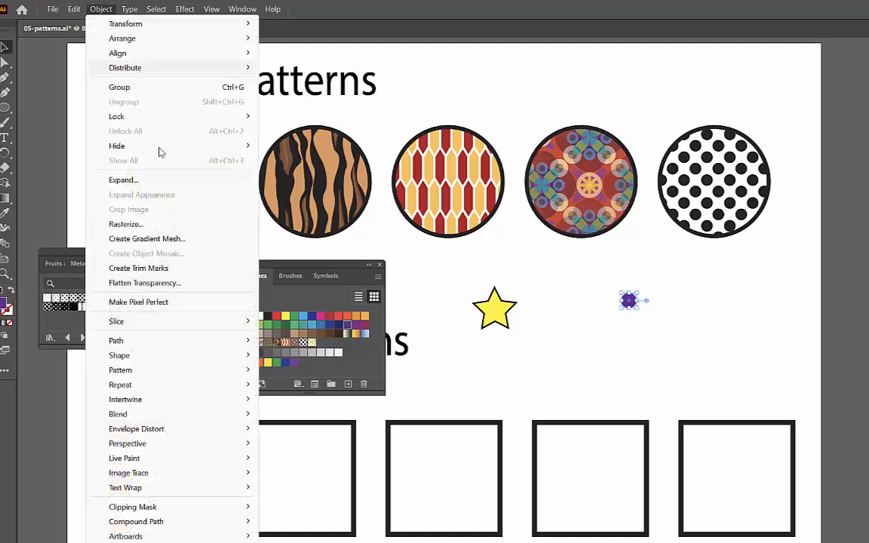
pyautogui.moveTo(226, 369)
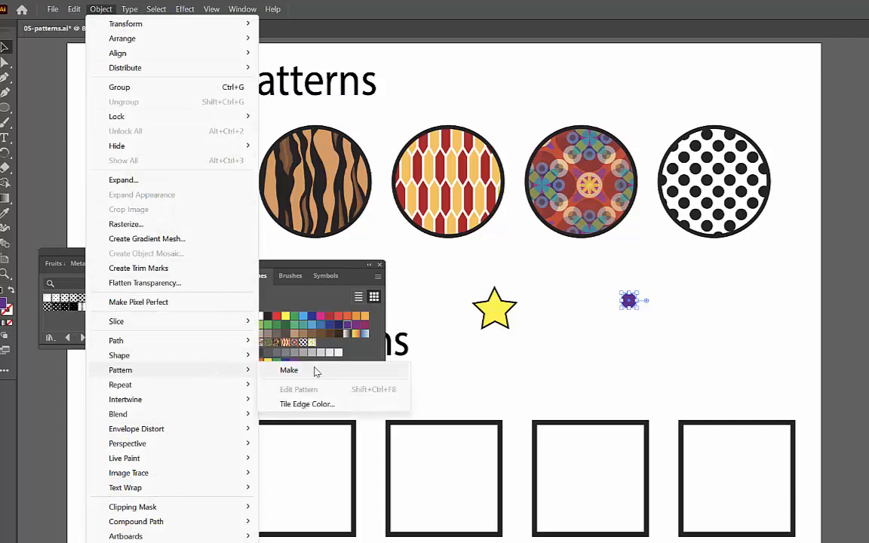
pyautogui.click(290, 370)
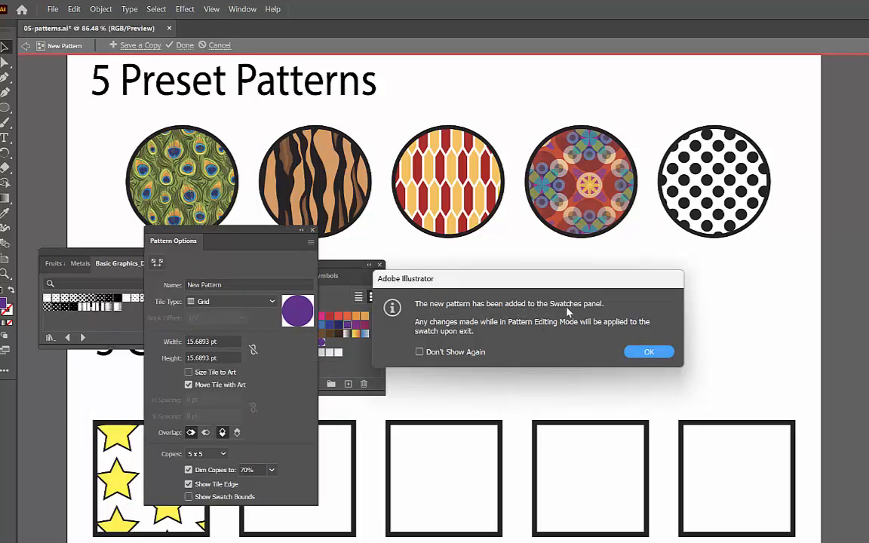
pyautogui.click(642, 356)
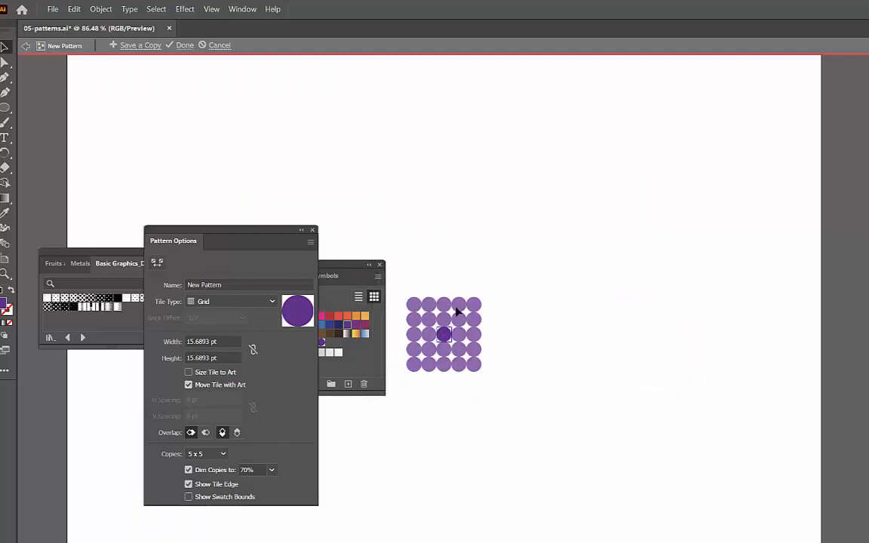
# Step: Set the purple dot pattern's tile type to Brick by Row and size the tile to the art
pyautogui.click(228, 303)
pyautogui.click(232, 328)
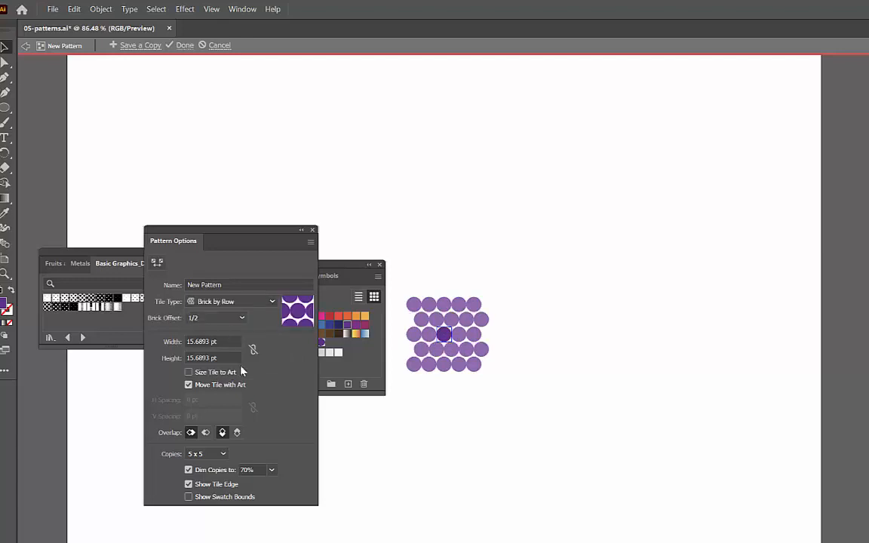
pyautogui.click(189, 373)
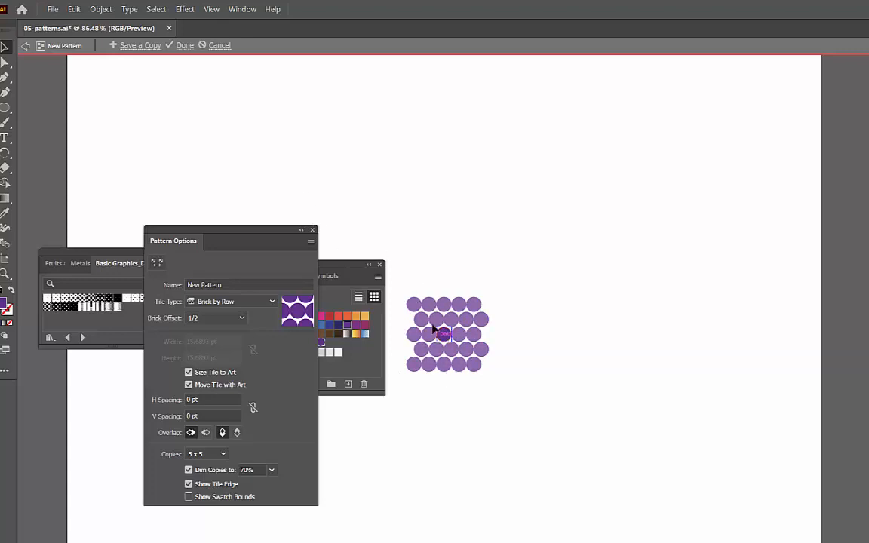
# Step: Finish editing the purple dot pattern and fill the second custom pattern square with its swatch
pyautogui.click(181, 45)
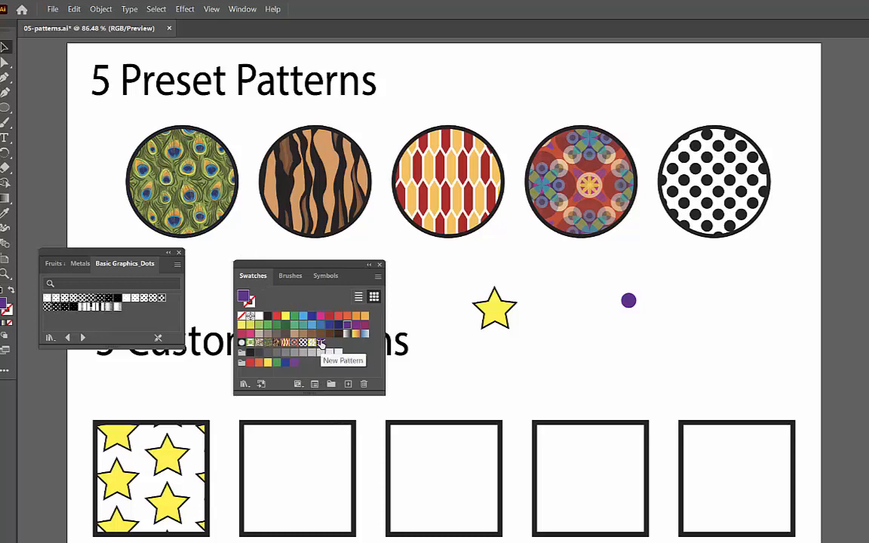
pyautogui.moveTo(321, 345); pyautogui.dragTo(337, 495)
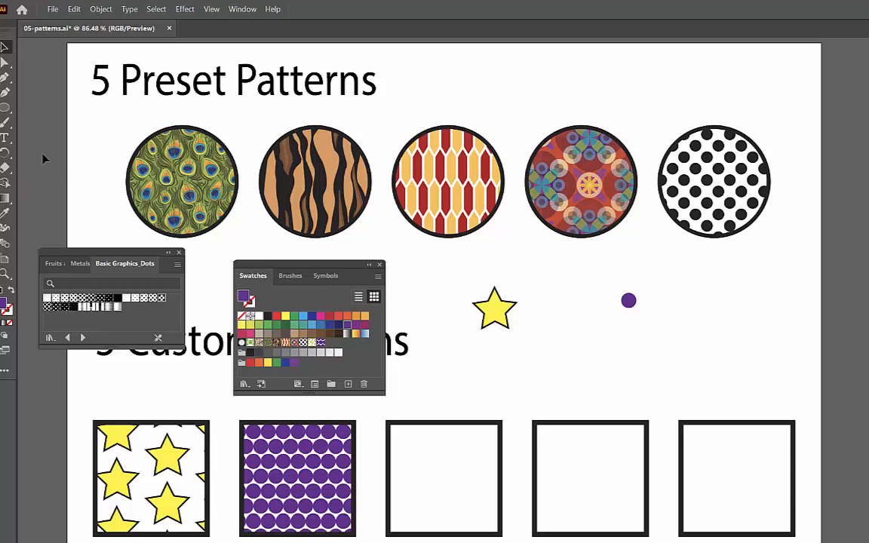
# Step: Paint a small S-shaped squiggle between the star and the purple circle with the Paintbrush and set its stroke to green
pyautogui.click(5, 122)
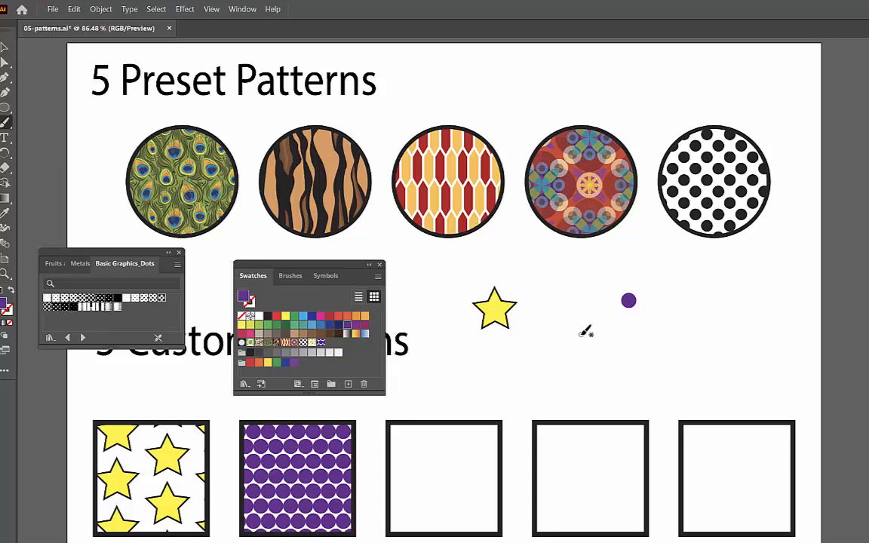
pyautogui.moveTo(585, 333)
pyautogui.mouseDown()
pyautogui.moveTo(568, 327)
pyautogui.moveTo(582, 344)
pyautogui.moveTo(557, 349)
pyautogui.mouseUp()
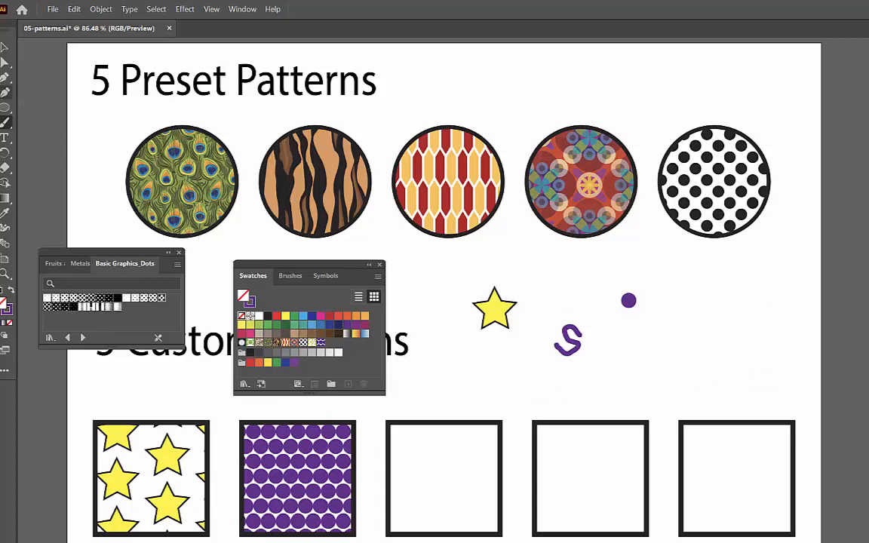
pyautogui.click(5, 47)
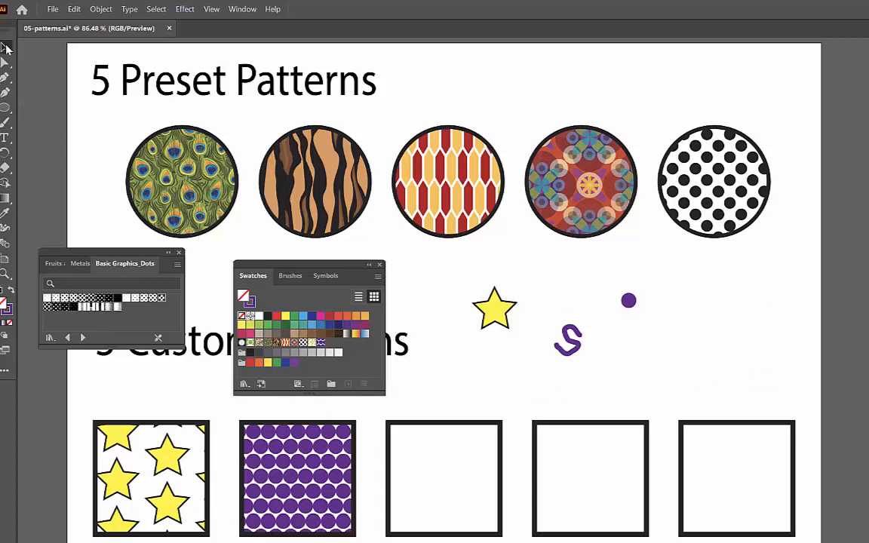
pyautogui.click(572, 358)
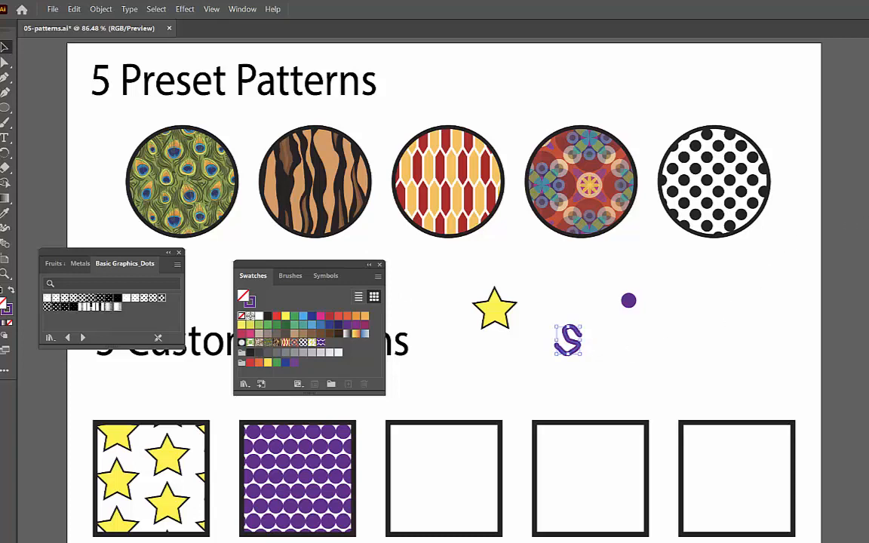
pyautogui.click(868, 190)
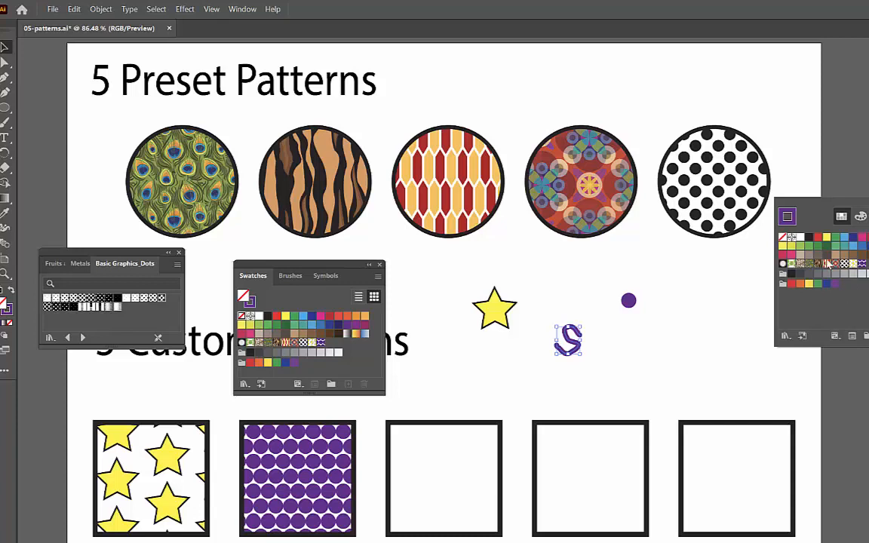
pyautogui.click(833, 239)
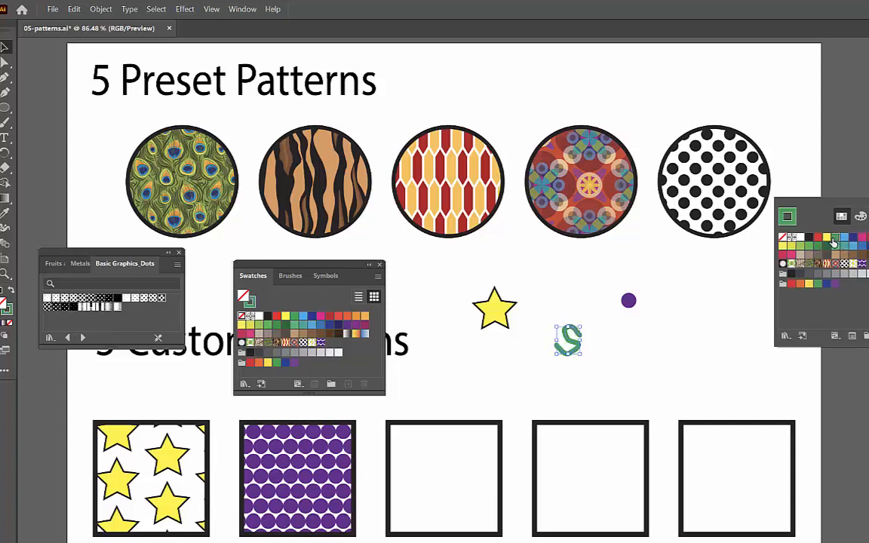
pyautogui.click(646, 342)
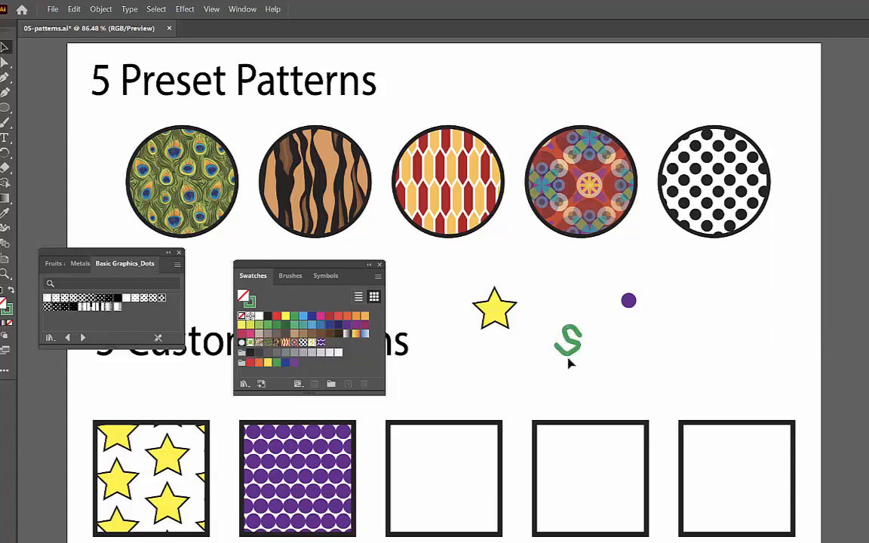
# Step: Make a new pattern from the green S squiggle
pyautogui.moveTo(566, 355); pyautogui.dragTo(560, 345)
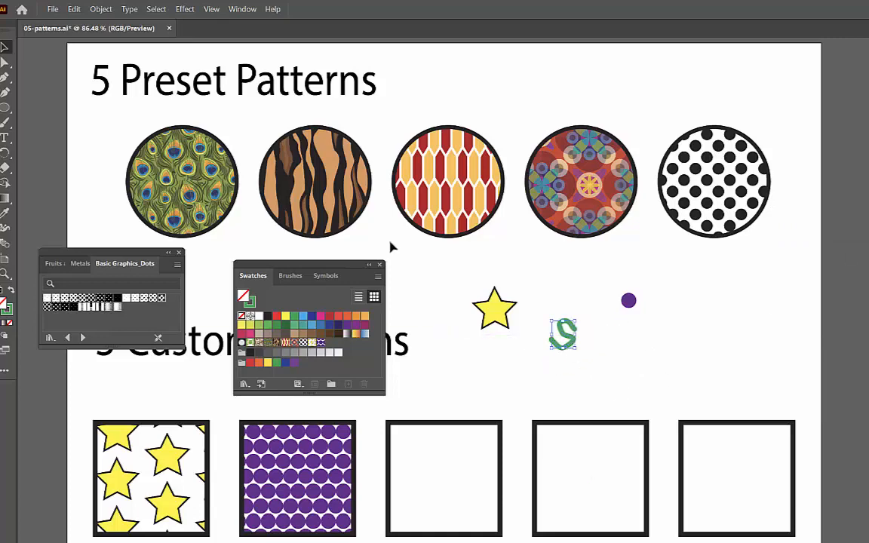
pyautogui.click(101, 9)
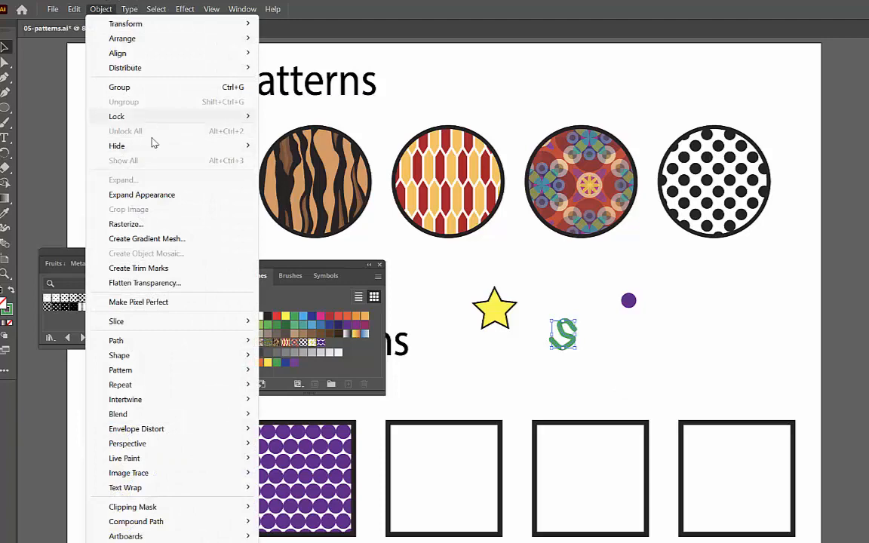
pyautogui.moveTo(239, 370)
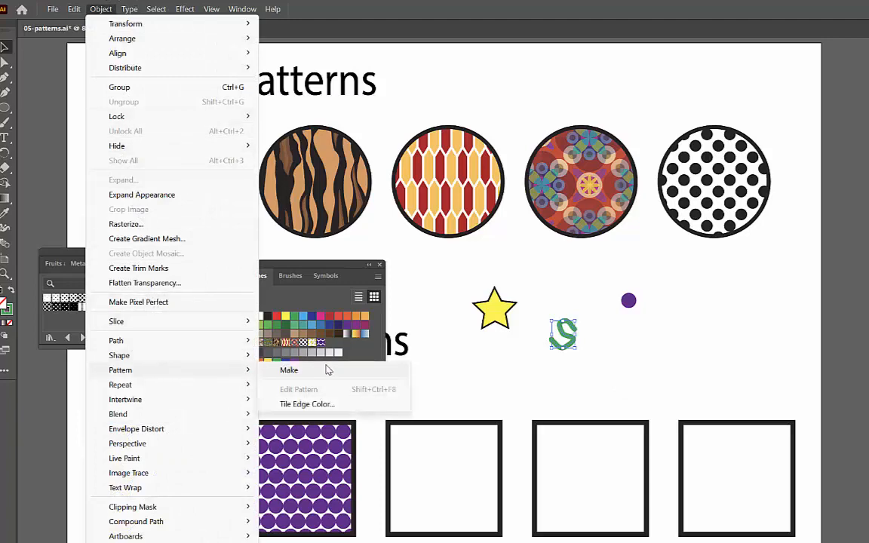
pyautogui.click(273, 370)
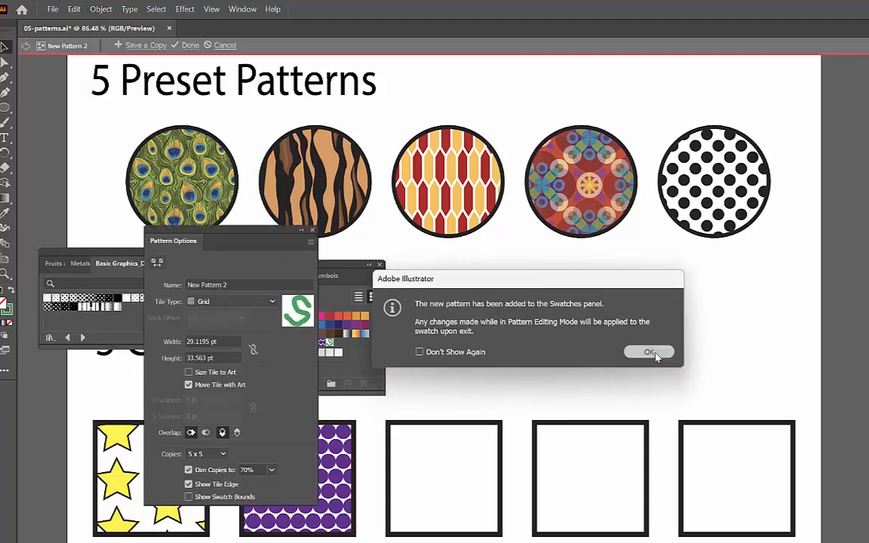
pyautogui.click(654, 352)
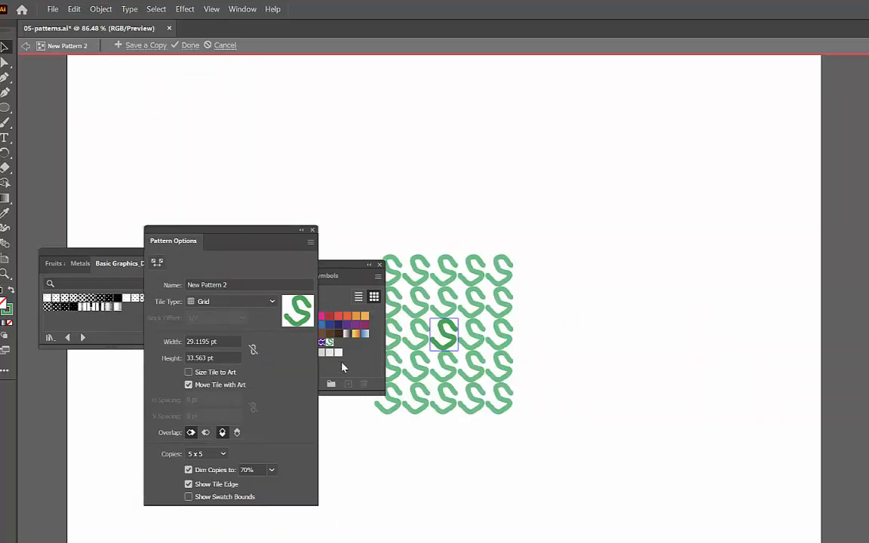
# Step: Enlarge the S squiggle in the pattern tile so it runs slightly beyond the tile edges into the neighbouring copies
pyautogui.click(448, 338)
pyautogui.moveTo(458, 352)
pyautogui.mouseDown()
pyautogui.moveTo(471, 362)
pyautogui.moveTo(467, 346)
pyautogui.moveTo(474, 358)
pyautogui.moveTo(452, 348)
pyautogui.moveTo(471, 361)
pyautogui.moveTo(443, 333)
pyautogui.moveTo(467, 354)
pyautogui.mouseUp()
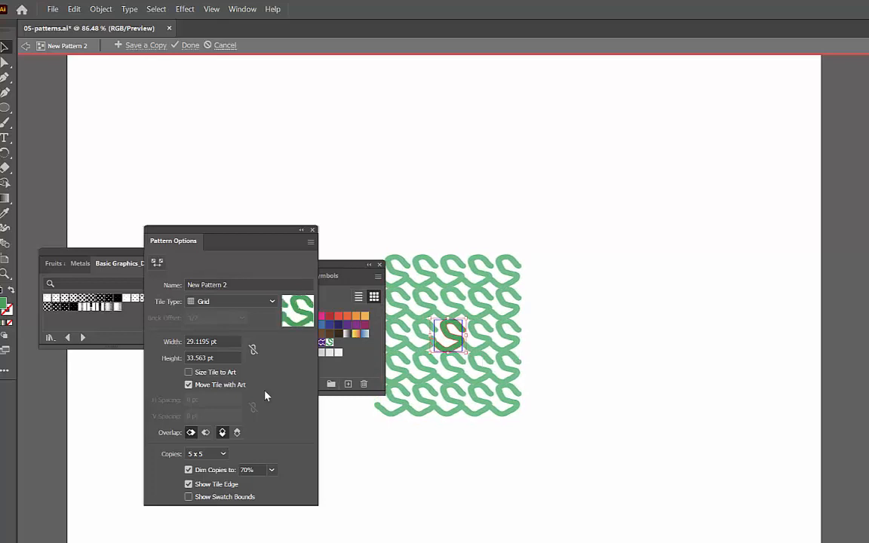
# Step: Try the Brick by Row tile type on the S pattern and switch back to Grid
pyautogui.click(210, 309)
pyautogui.click(227, 329)
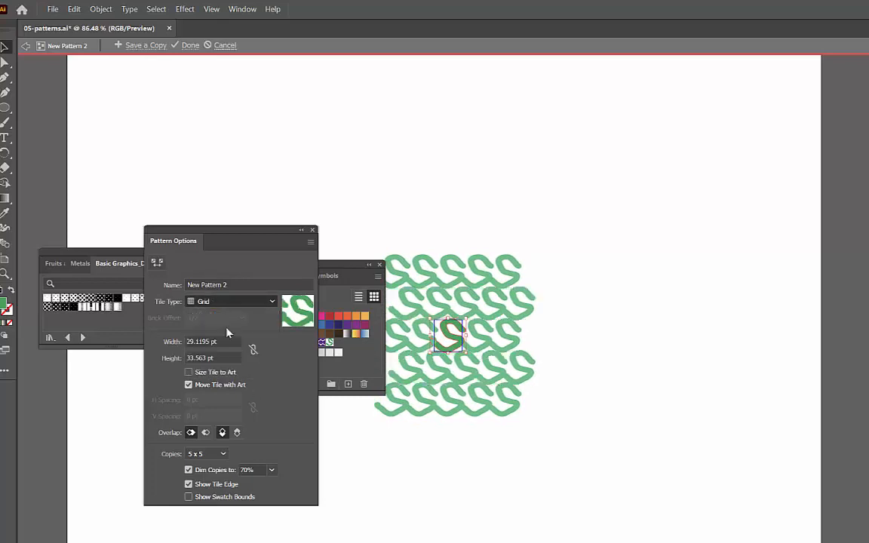
pyautogui.click(221, 304)
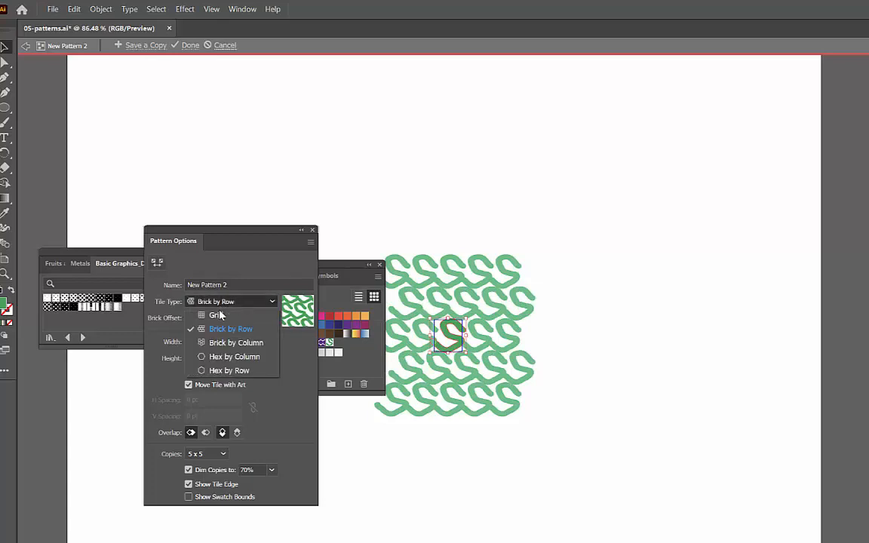
pyautogui.click(219, 313)
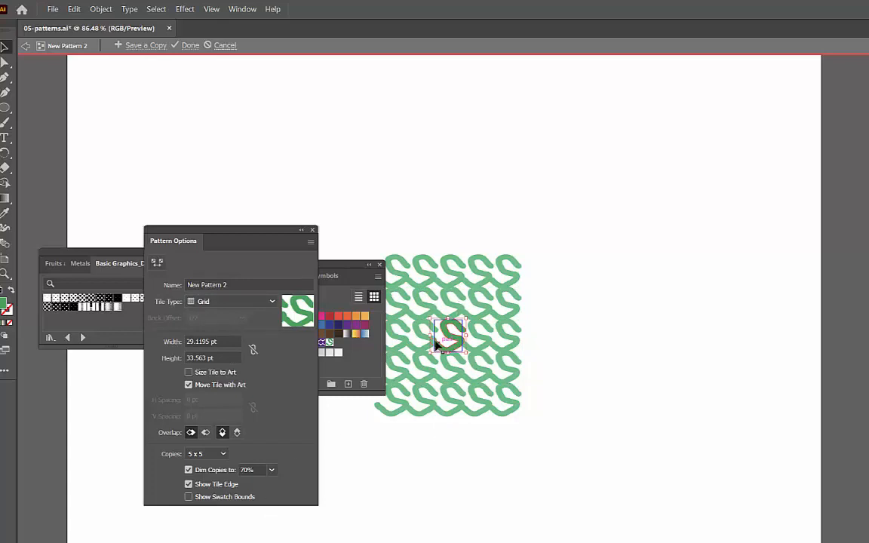
# Step: Finish editing the green S pattern and fill the third custom pattern square with its swatch
pyautogui.click(186, 45)
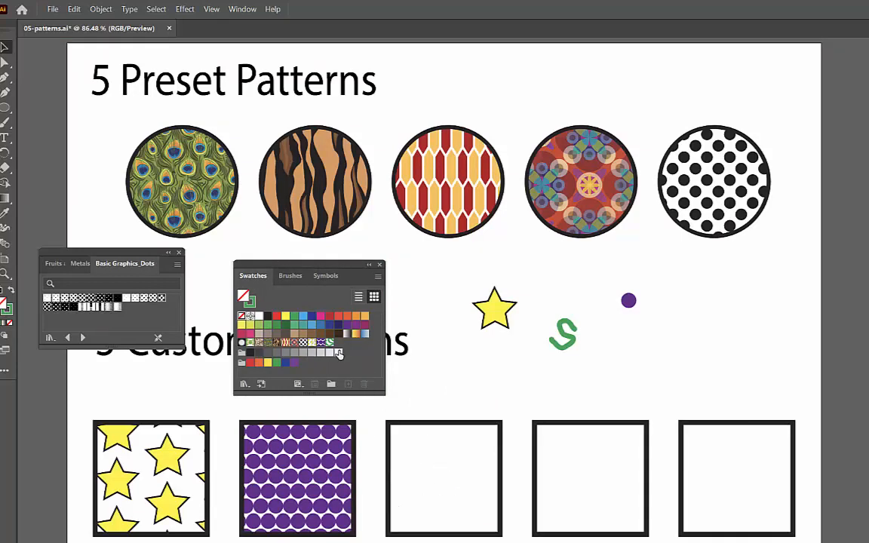
pyautogui.moveTo(338, 355); pyautogui.dragTo(437, 469)
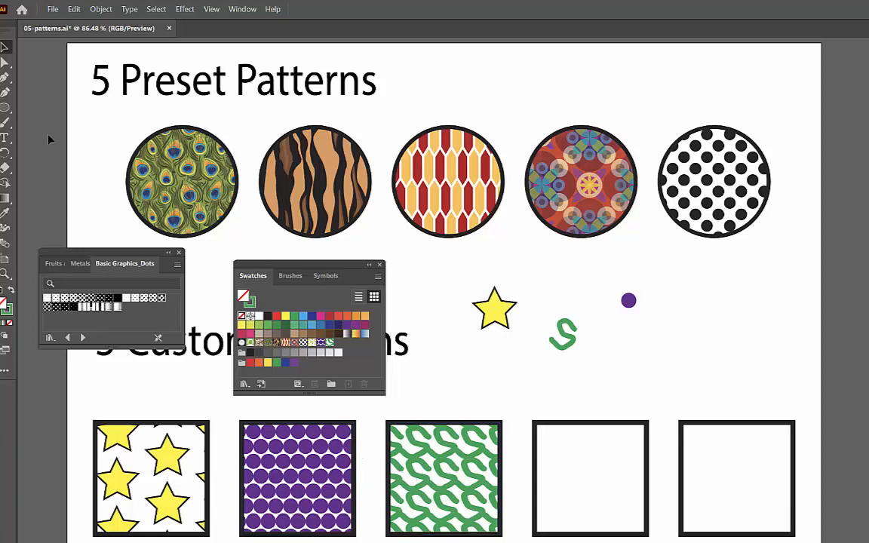
# Step: Draw a circle about 28 pt in diameter below the small purple circle with the Ellipse tool
pyautogui.click(5, 110)
pyautogui.click(64, 91)
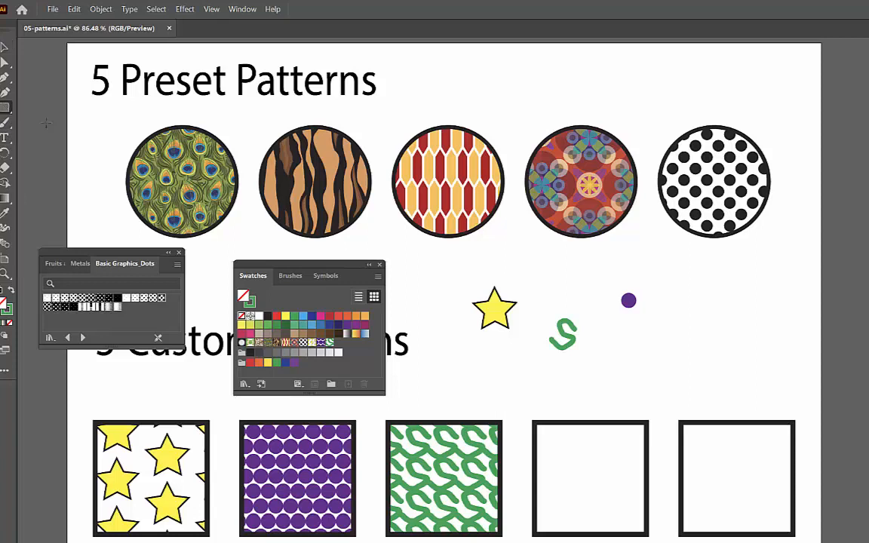
pyautogui.click(6, 109)
pyautogui.click(55, 121)
pyautogui.moveTo(624, 337); pyautogui.dragTo(653, 366)
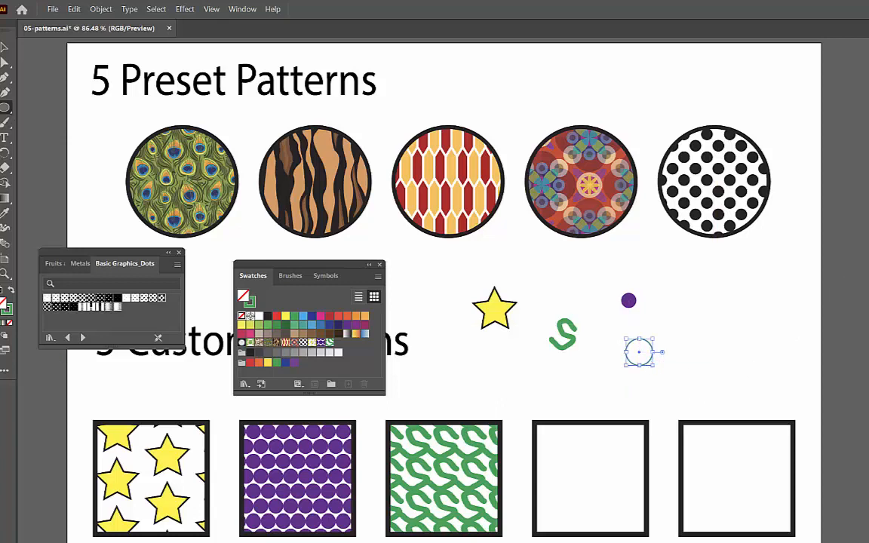
# Step: Give the new circle a black stroke and a yellow fill
pyautogui.click(868, 188)
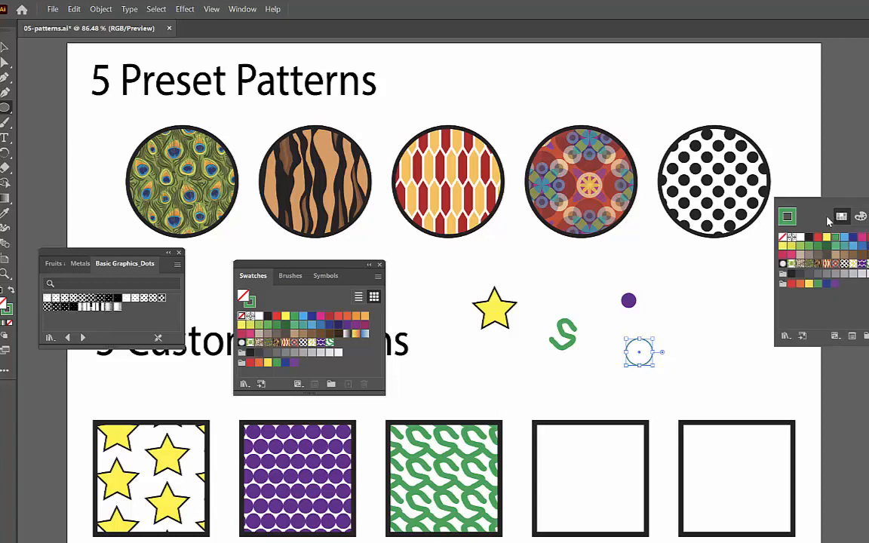
pyautogui.click(809, 238)
pyautogui.click(868, 170)
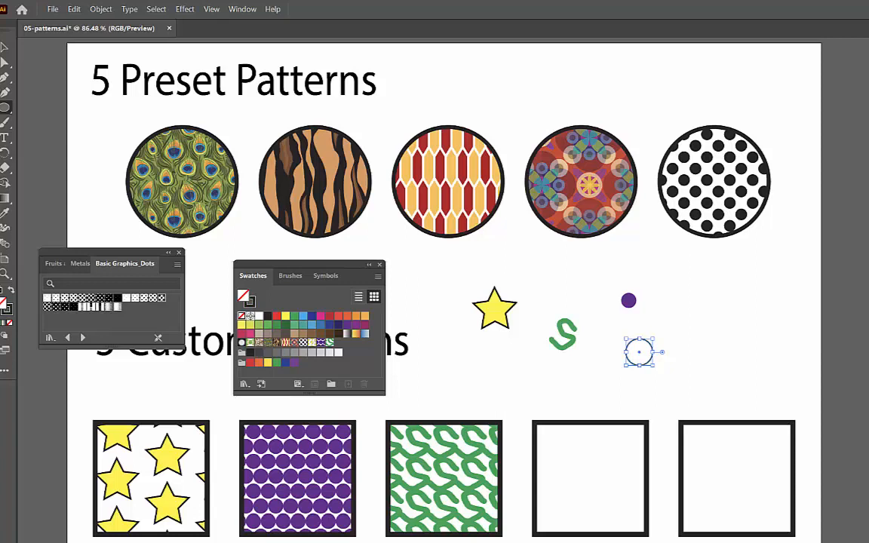
pyautogui.click(868, 170)
pyautogui.click(829, 219)
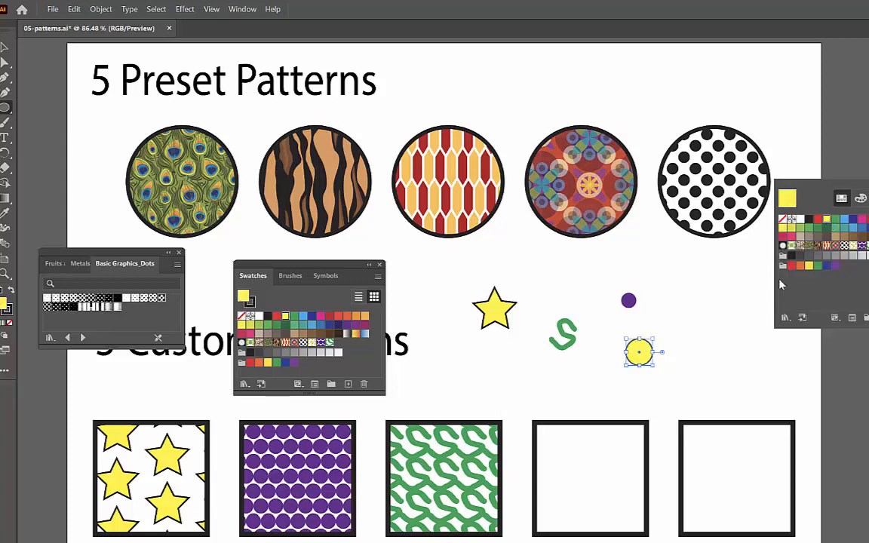
pyautogui.click(5, 112)
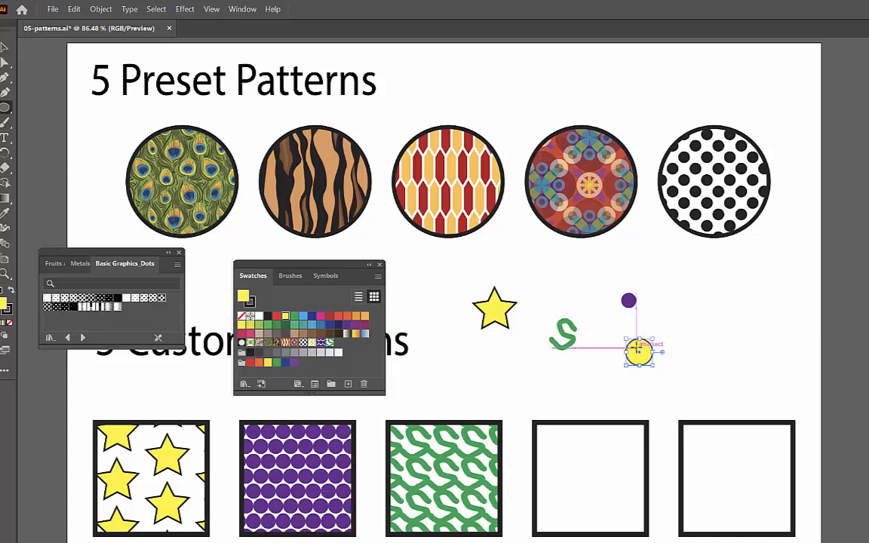
pyautogui.click(639, 349)
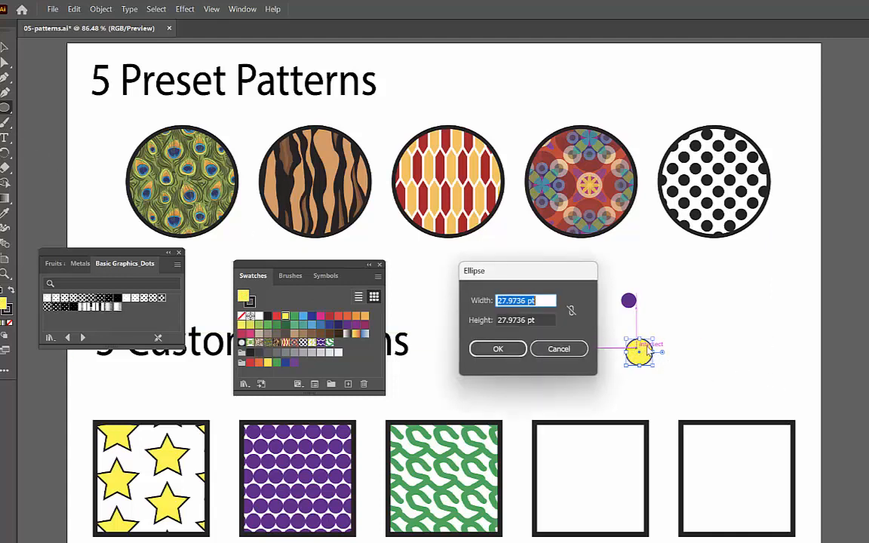
pyautogui.click(498, 348)
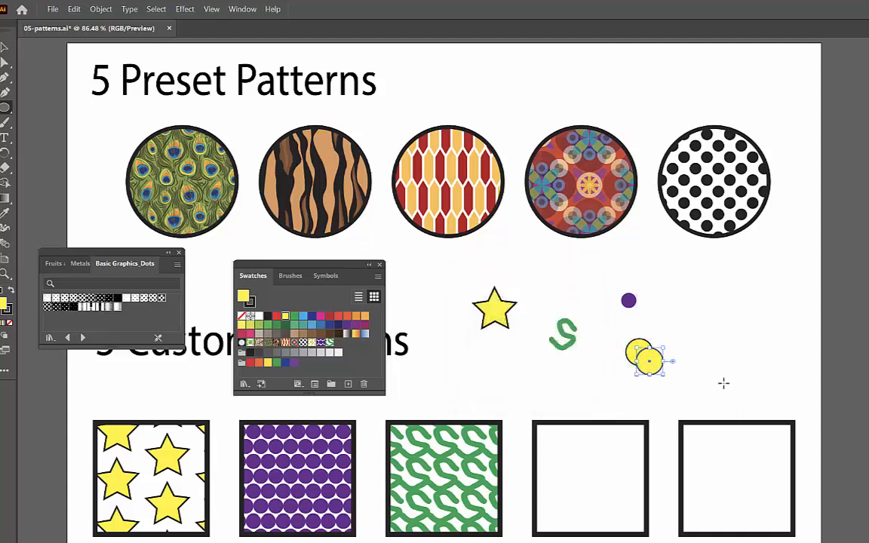
pyautogui.hotkey('ctrl', 'z')
# Step: Paint black eyes and a mouth on the yellow circle with the Paintbrush and select the whole face
pyautogui.press('b')
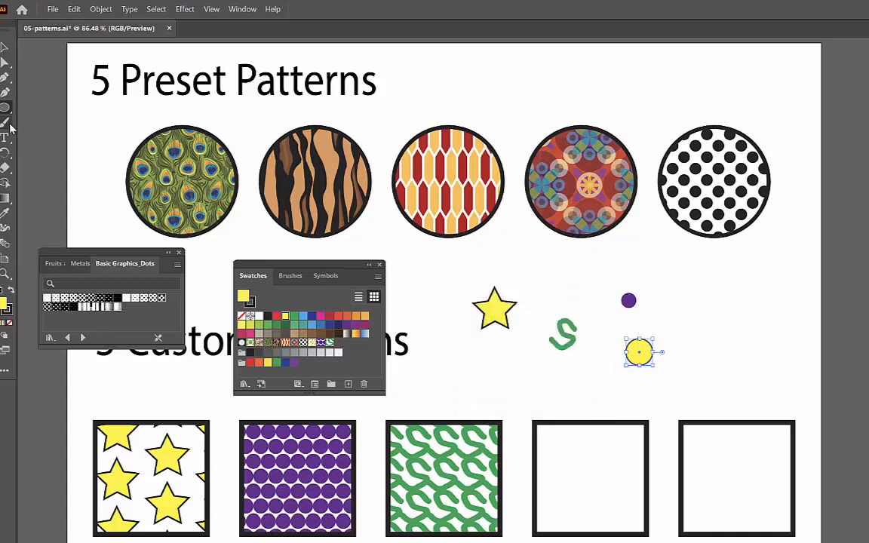
pyautogui.click(635, 349)
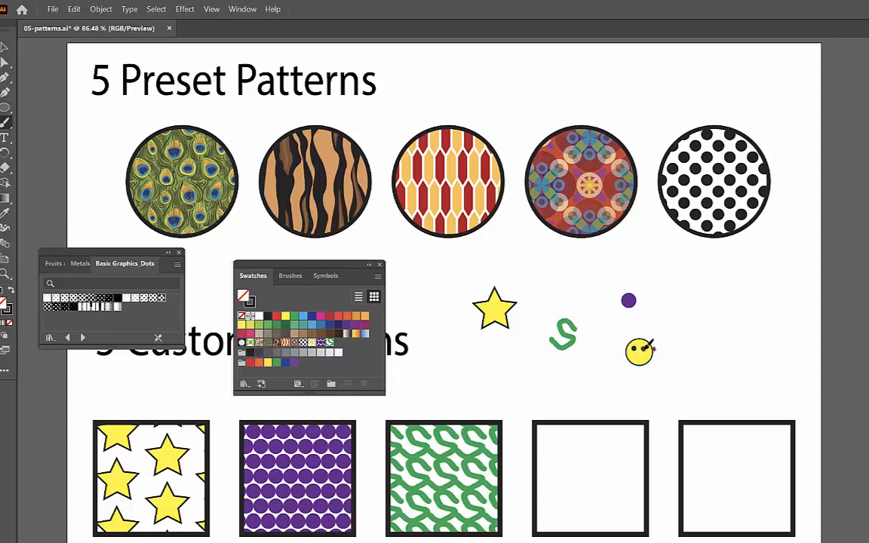
pyautogui.moveTo(632, 352); pyautogui.dragTo(649, 355)
pyautogui.click(5, 48)
pyautogui.moveTo(661, 375); pyautogui.dragTo(657, 373)
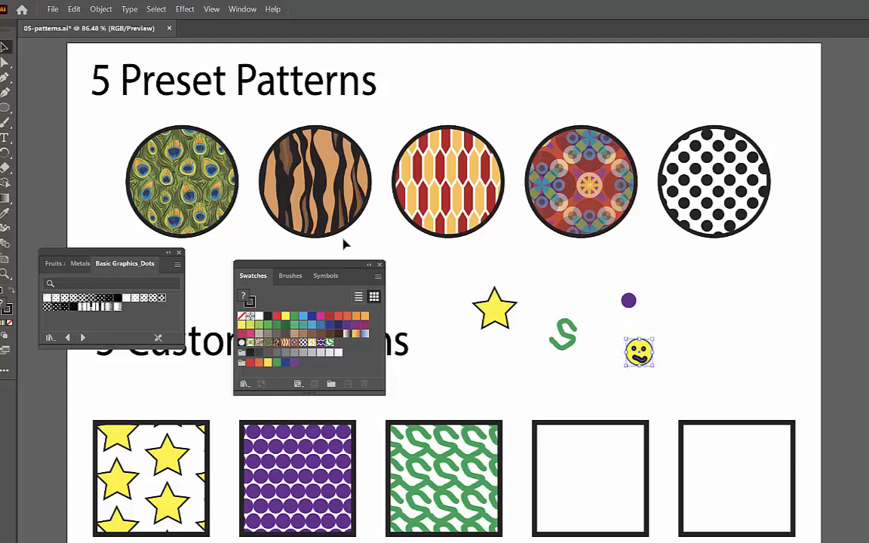
# Step: Make a pattern from the selected smiley face and set its tile type to Brick by Column
pyautogui.click(100, 9)
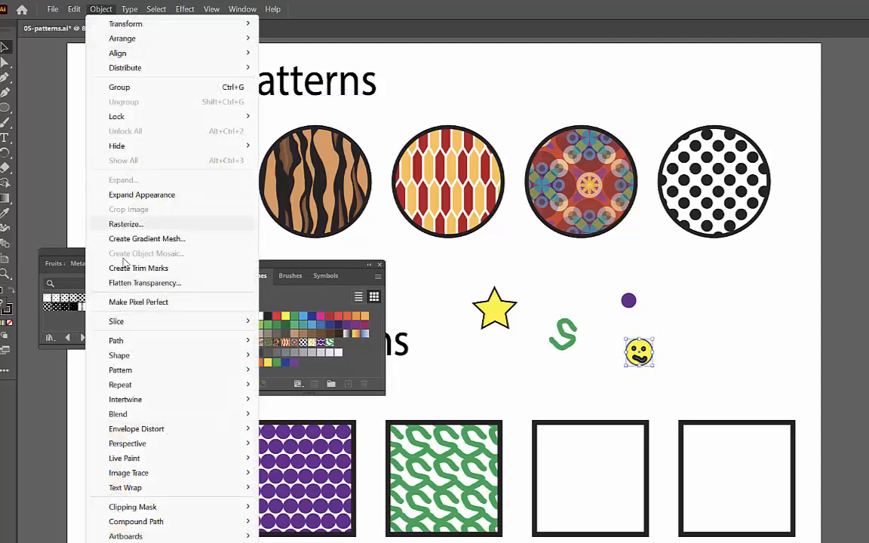
pyautogui.moveTo(133, 370)
pyautogui.click(276, 370)
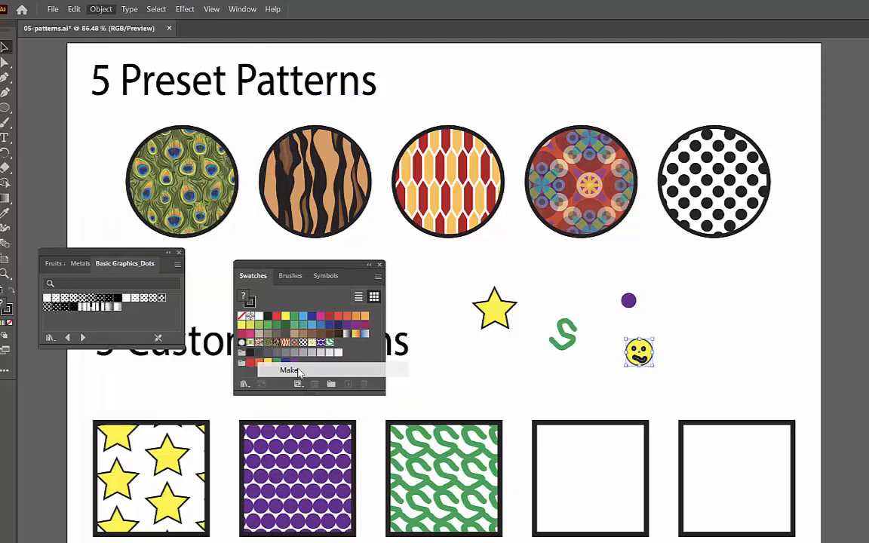
pyautogui.click(643, 350)
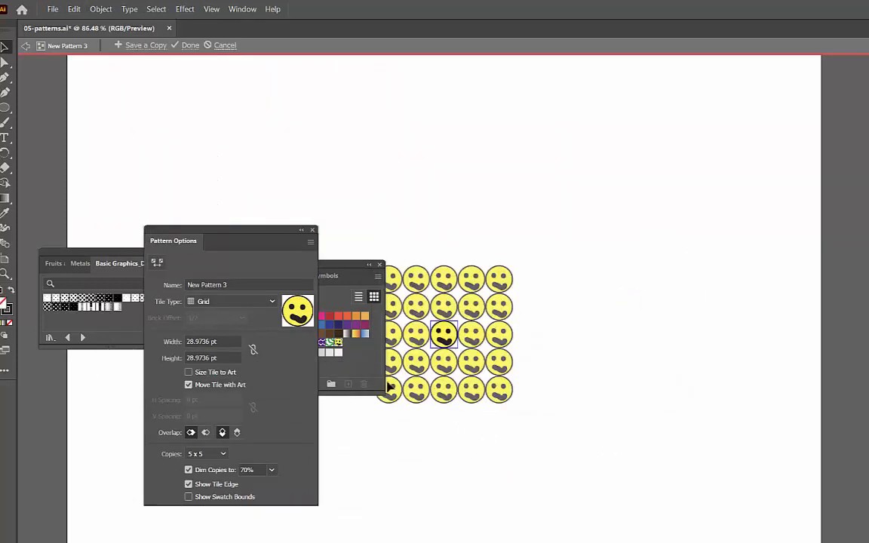
pyautogui.click(227, 301)
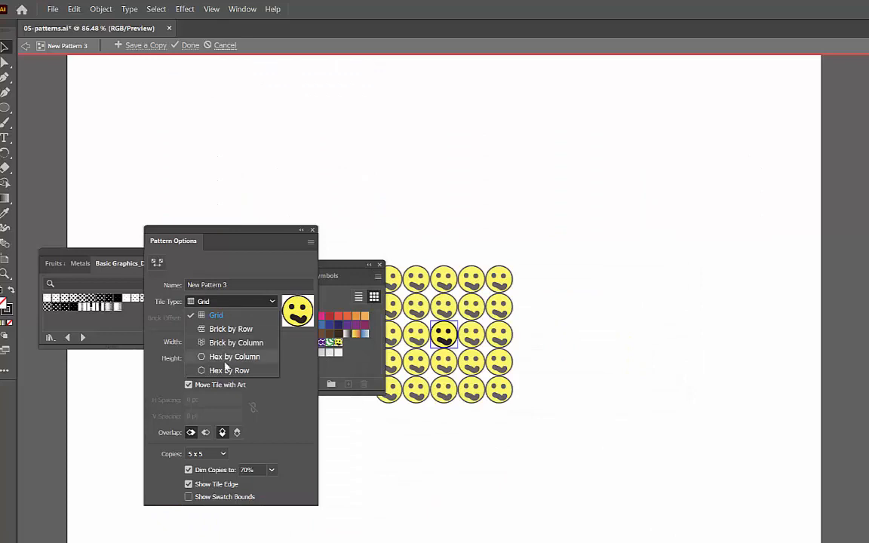
pyautogui.click(224, 362)
pyautogui.click(228, 308)
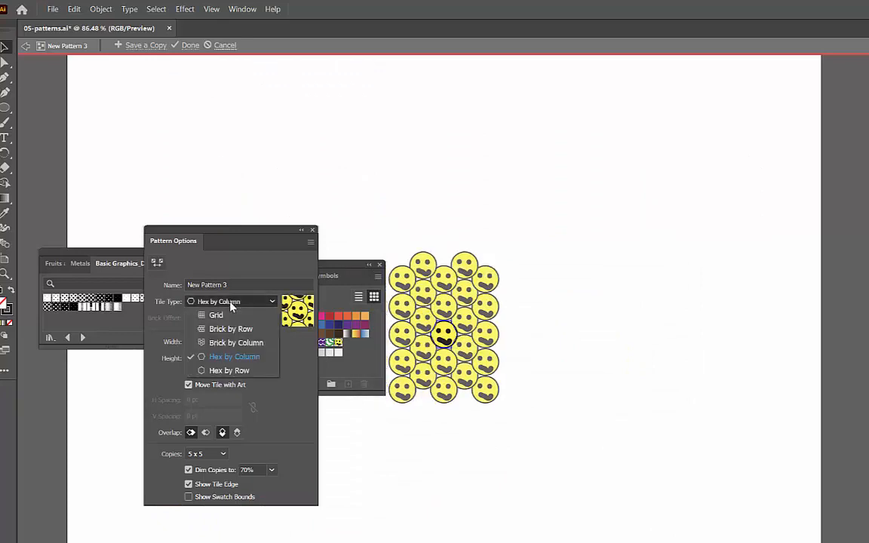
pyautogui.click(223, 341)
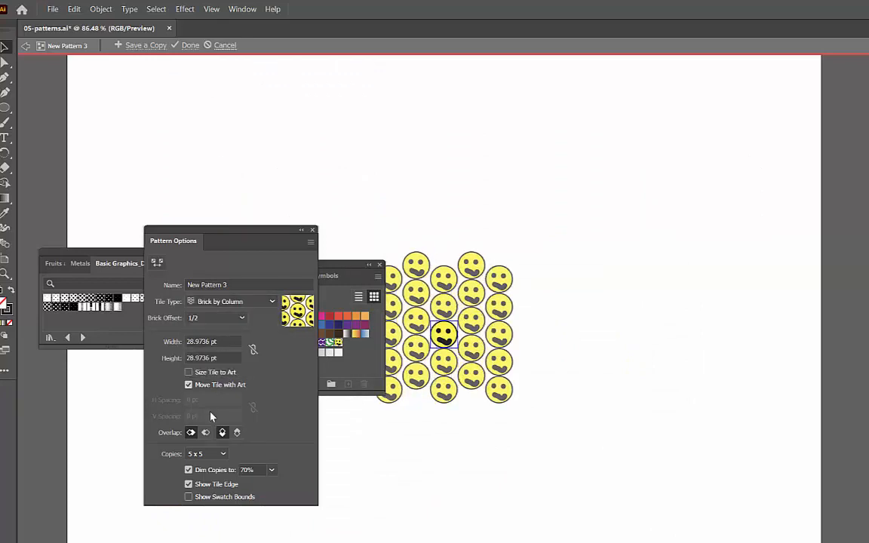
# Step: Size the smiley pattern's tile to the art with 5 pt horizontal and 5 pt vertical spacing
pyautogui.click(215, 376)
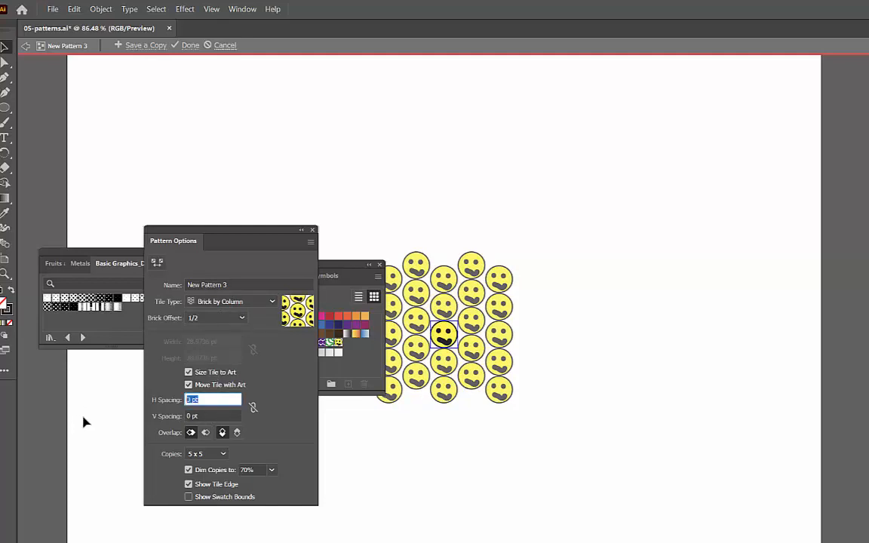
pyautogui.write('5')
pyautogui.press('Tab')
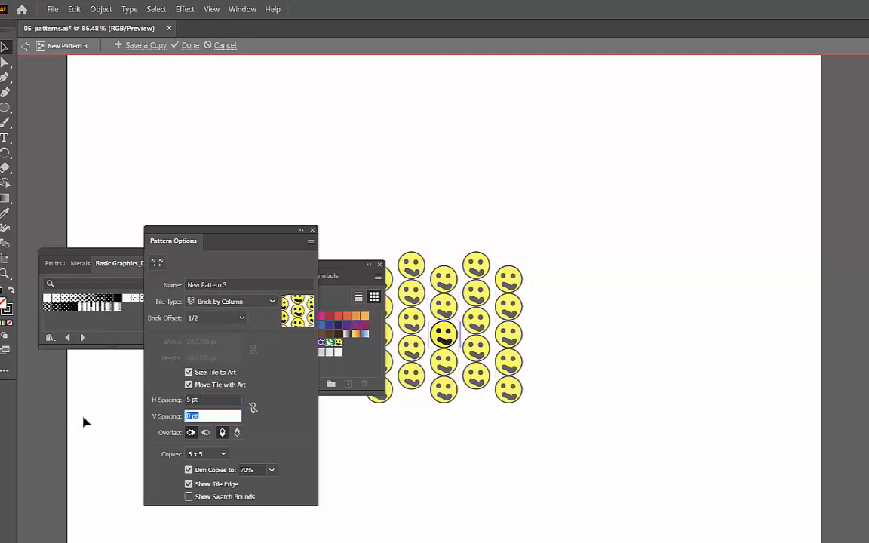
pyautogui.write('5')
pyautogui.press('Tab')
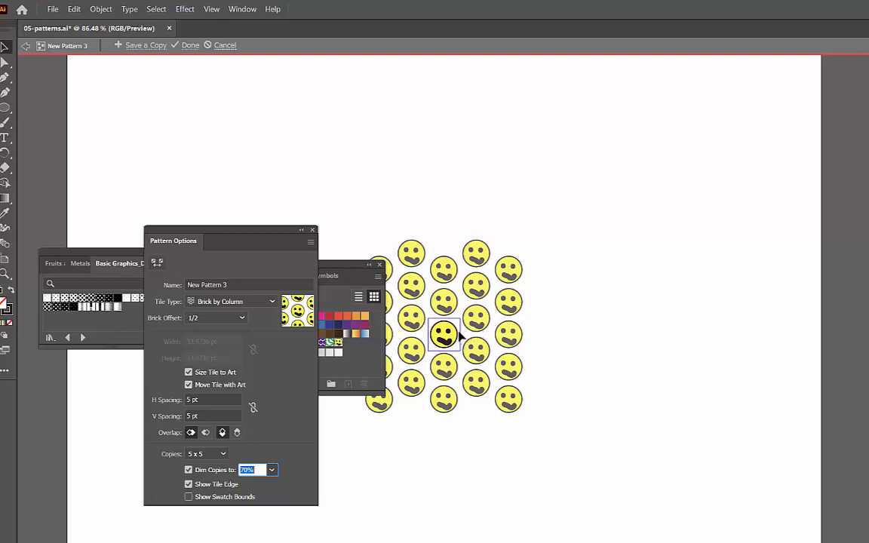
# Step: Finish editing the smiley pattern and fill the fourth custom pattern square with its swatch
pyautogui.click(187, 45)
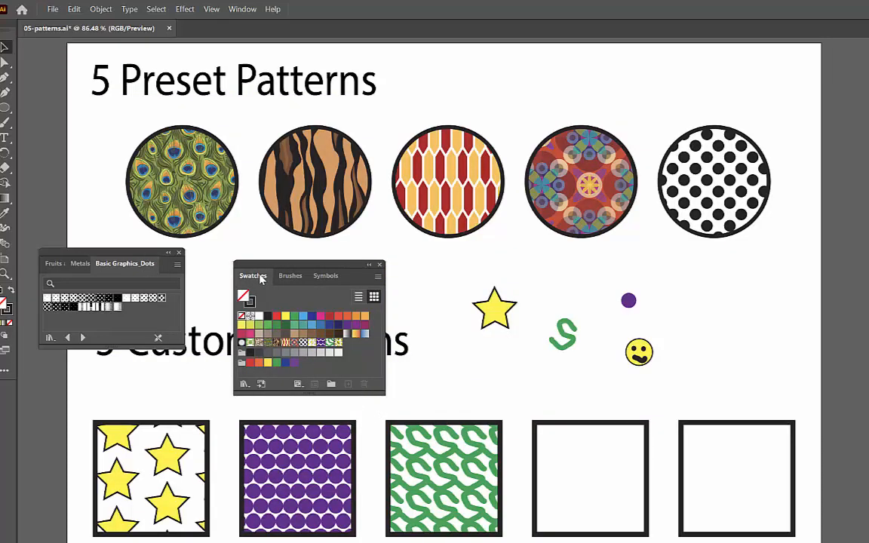
pyautogui.moveTo(339, 351); pyautogui.dragTo(558, 483)
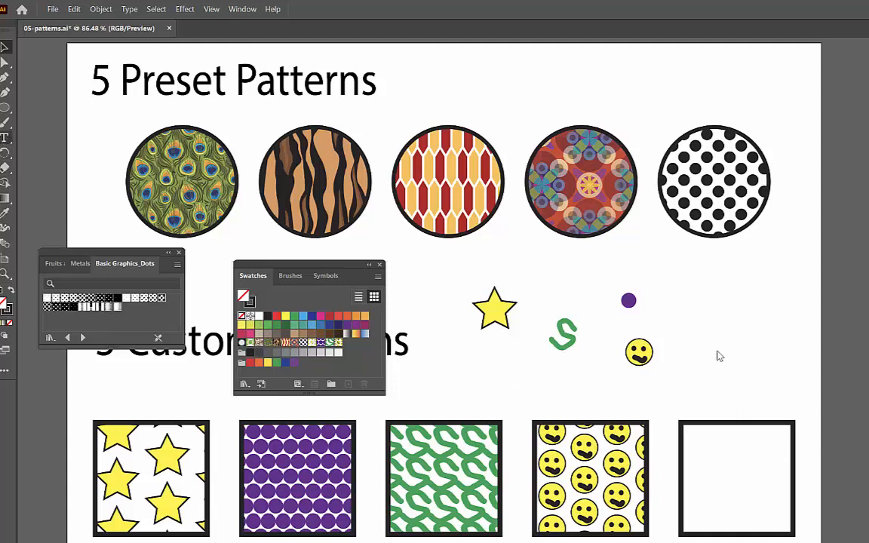
# Step: Add the text "BOLIER UP!" beside the small purple circle and smiley face and select it as an object
pyautogui.press('t')
pyautogui.click(692, 332)
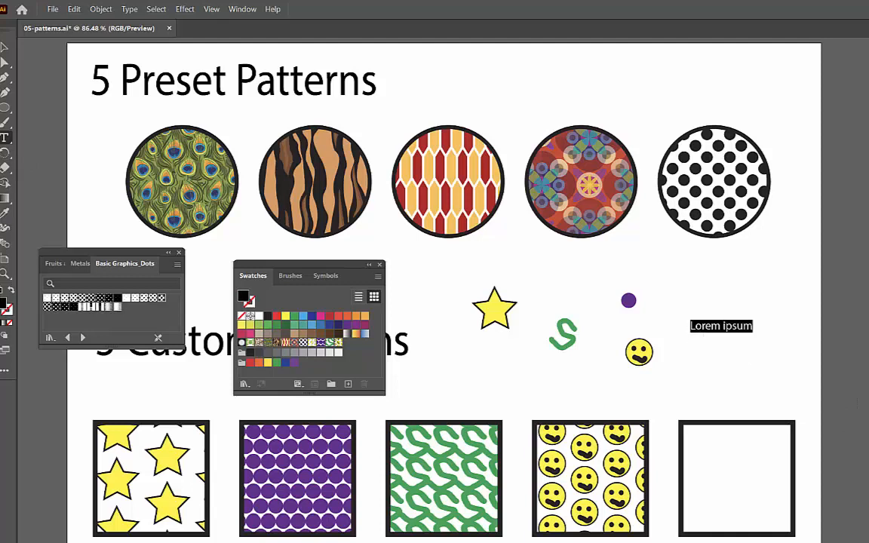
pyautogui.press('BackSpace')
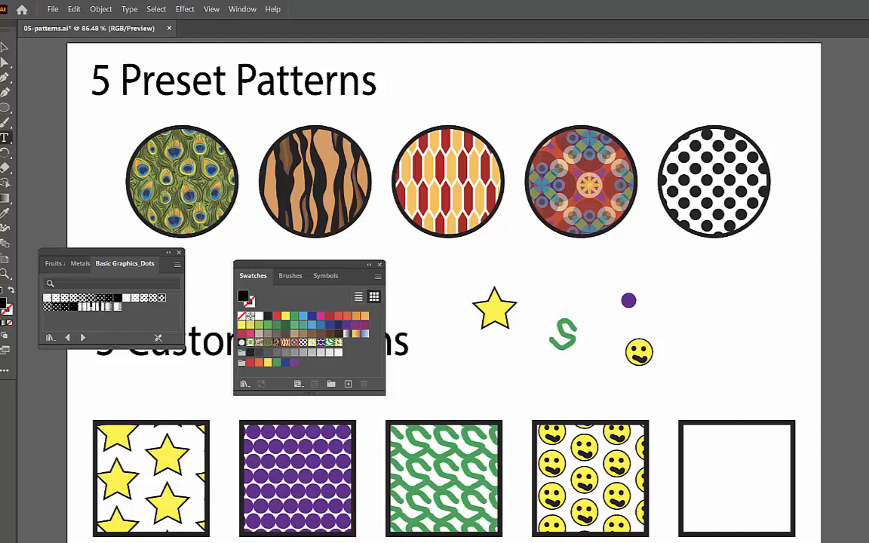
pyautogui.write('BOLIER UP')
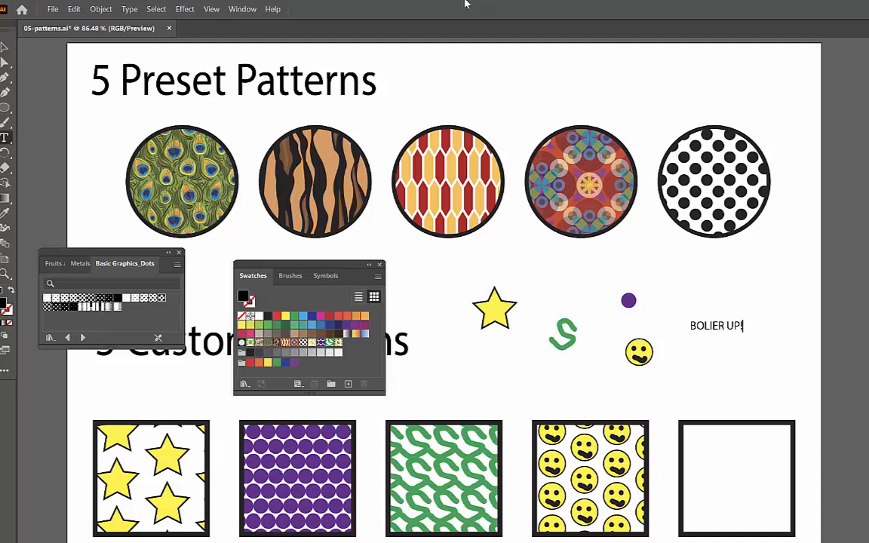
pyautogui.write('!')
pyautogui.click(5, 47)
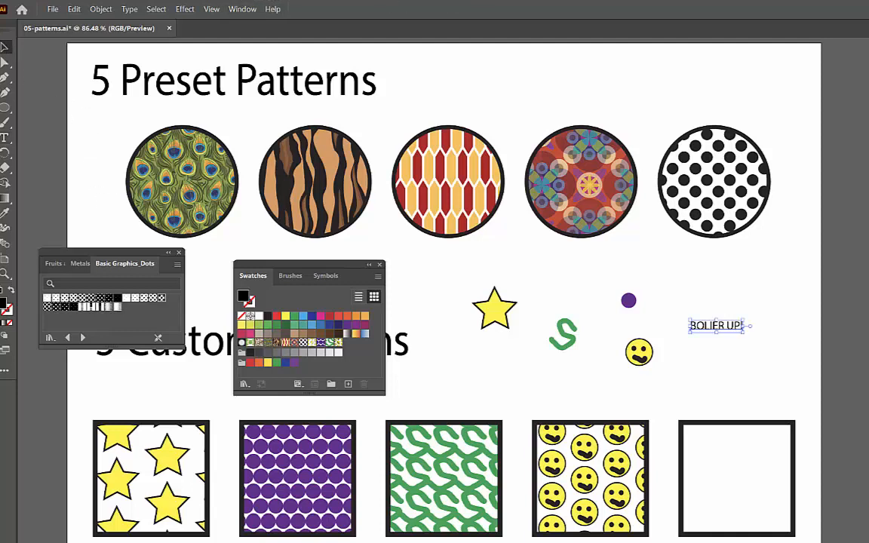
# Step: Change the BOLIER UP! text to a heavy, wide font and narrow it to about 70 pt wide
pyautogui.click(868, 282)
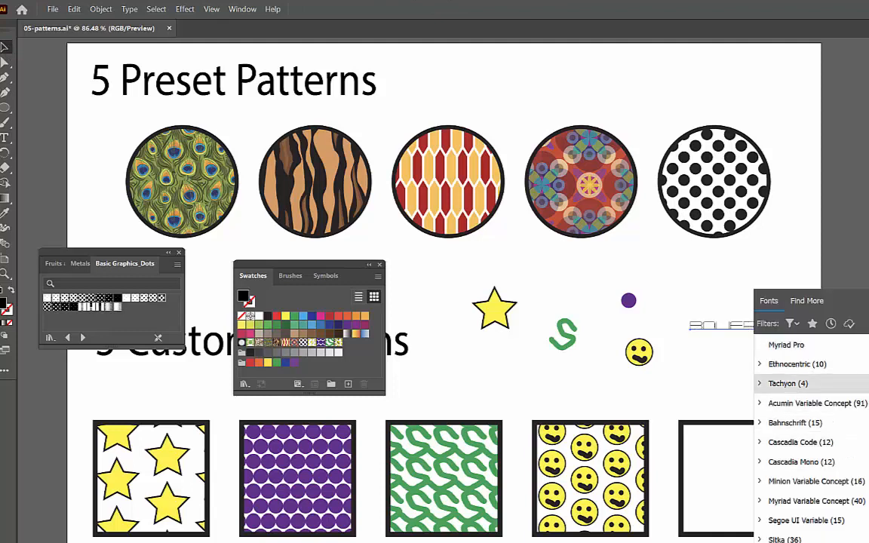
pyautogui.scroll(-5, 808, 453)
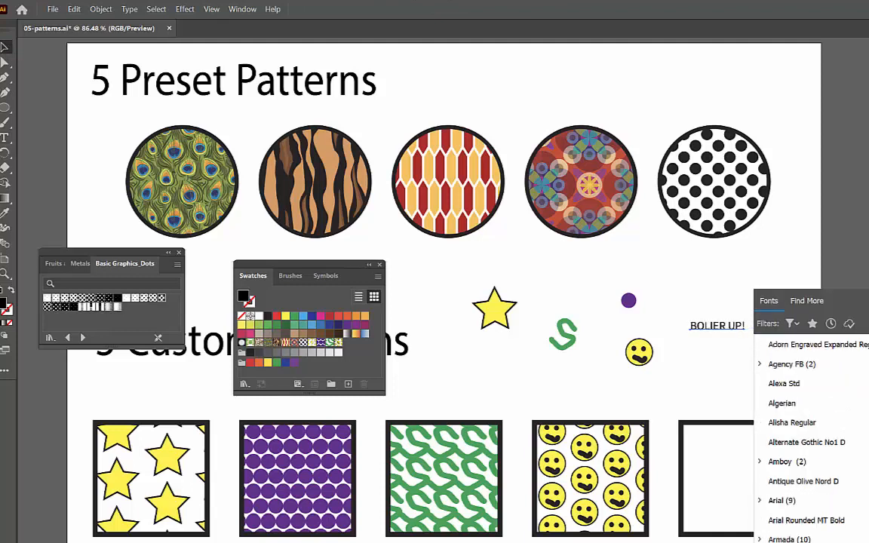
pyautogui.click(748, 472)
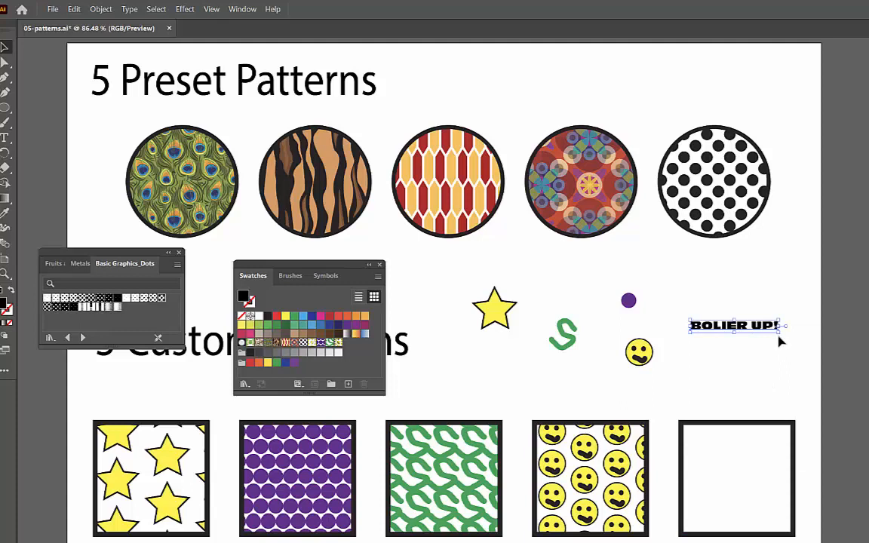
pyautogui.moveTo(780, 334); pyautogui.dragTo(758, 338)
# Step: Give the BOLIER UP! text a gold fill from the Metal swatch library and a black stroke, and move it down level with the smiley face
pyautogui.click(868, 172)
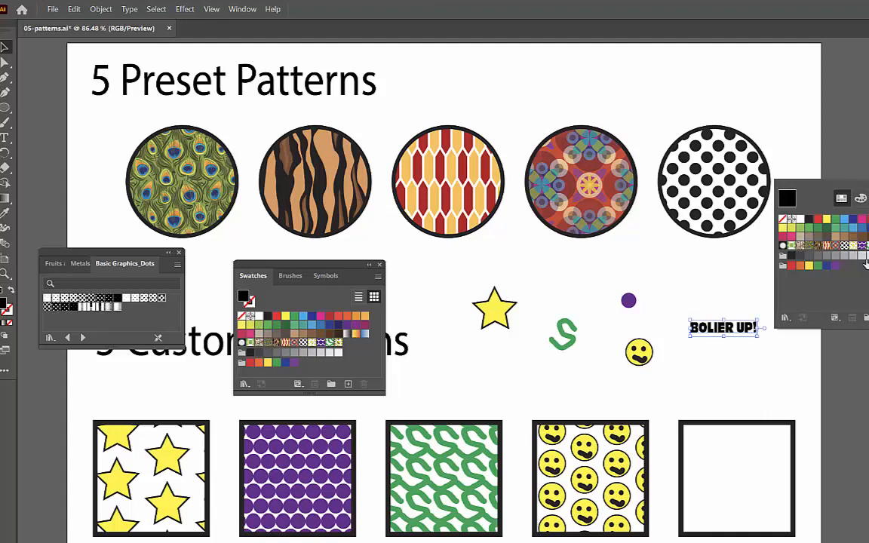
pyautogui.click(786, 318)
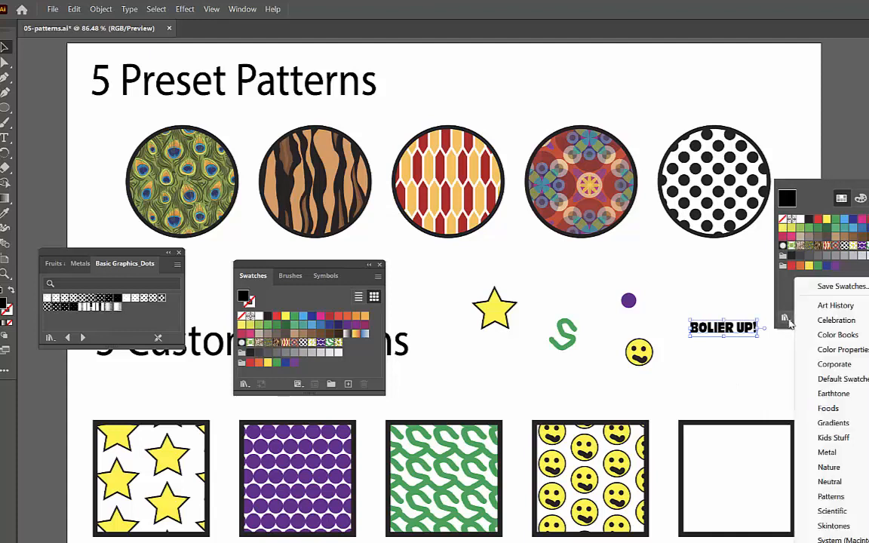
pyautogui.click(849, 456)
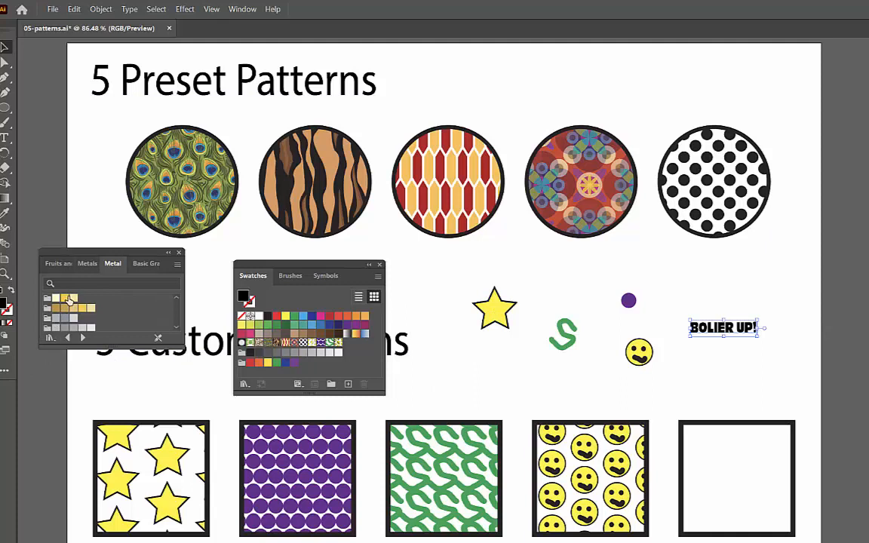
pyautogui.click(67, 299)
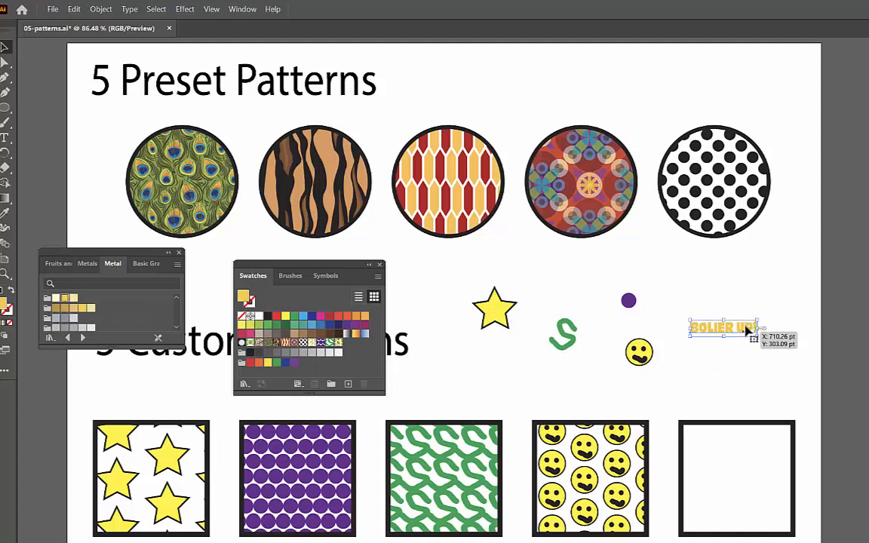
pyautogui.click(868, 317)
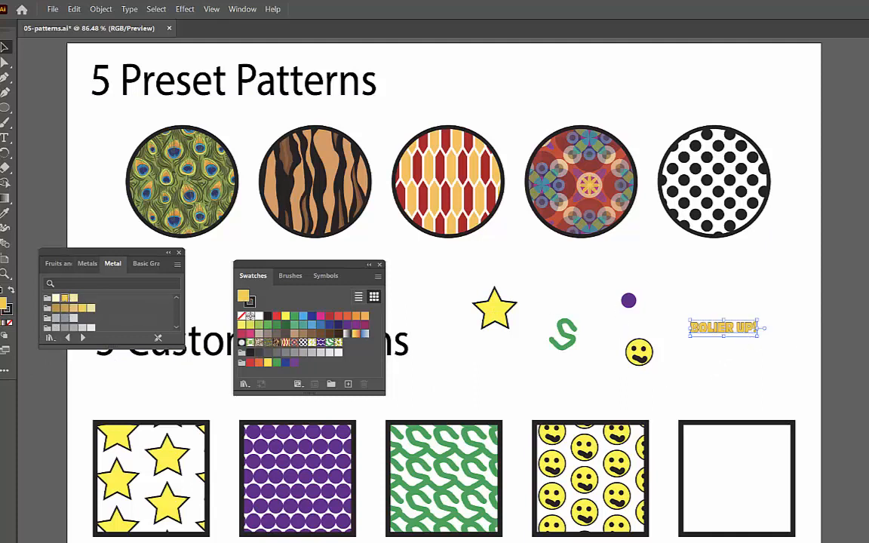
pyautogui.moveTo(747, 327); pyautogui.dragTo(755, 357)
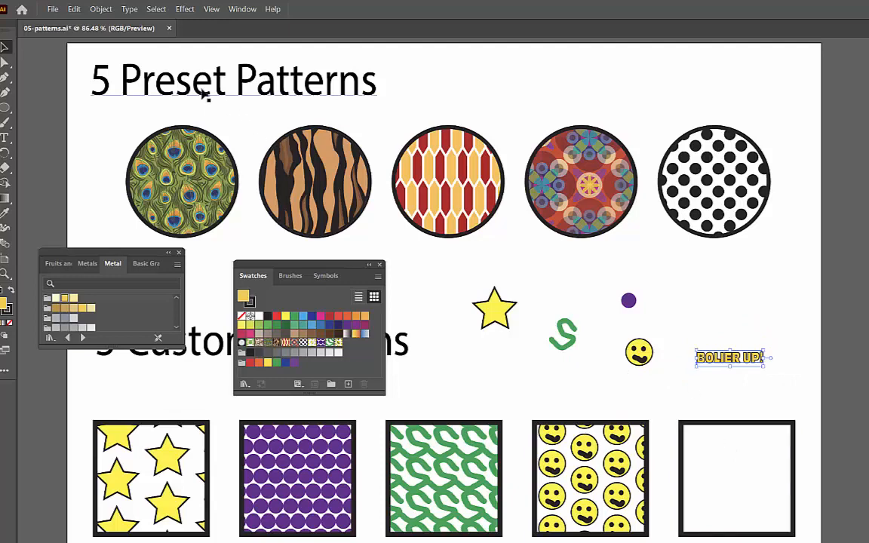
# Step: Make a pattern from the BOLIER UP! text and set its tile type to Brick by Row
pyautogui.click(92, 9)
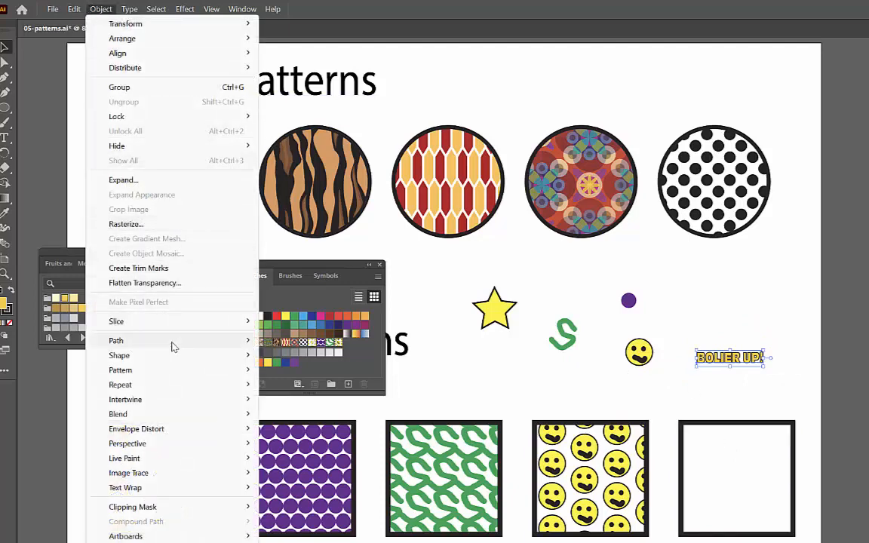
pyautogui.moveTo(200, 368)
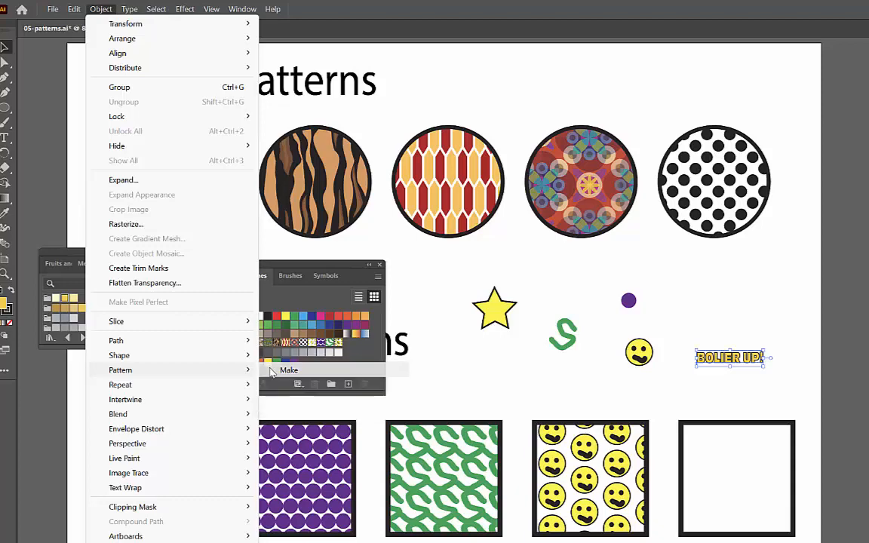
pyautogui.click(355, 370)
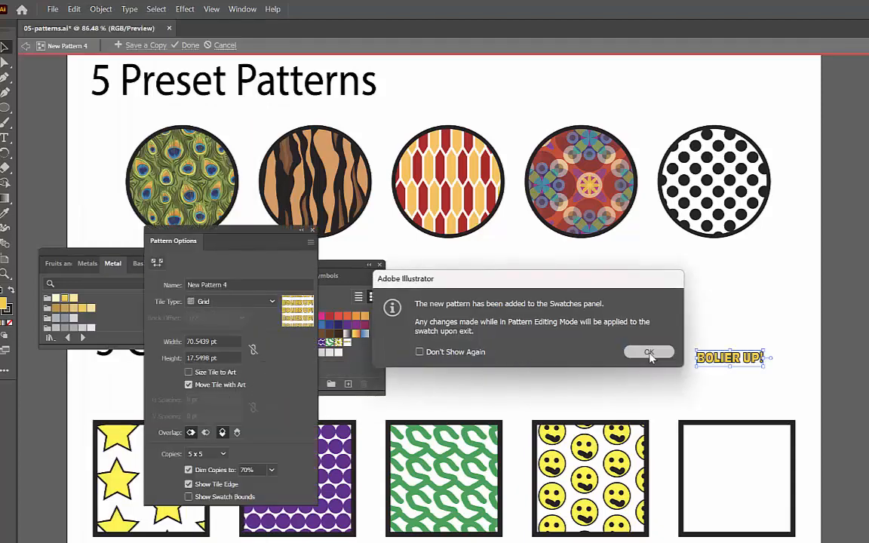
pyautogui.click(649, 353)
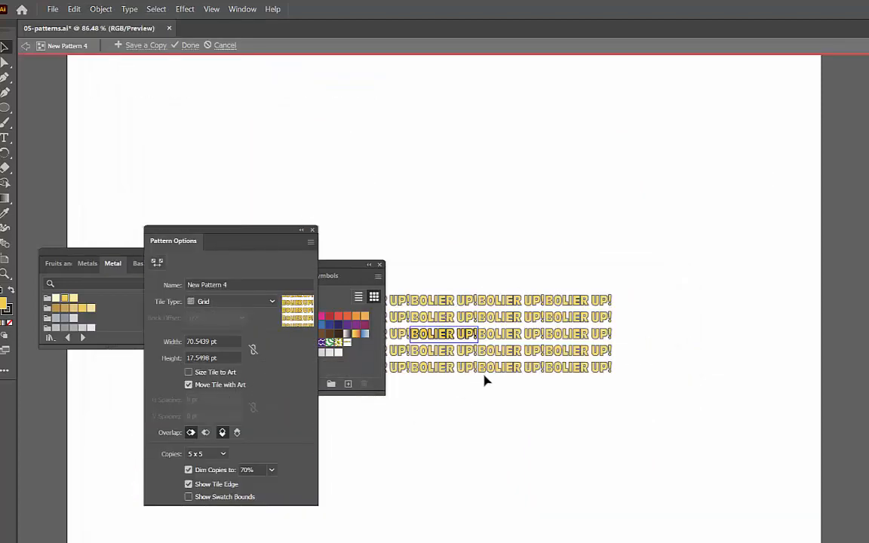
pyautogui.click(228, 305)
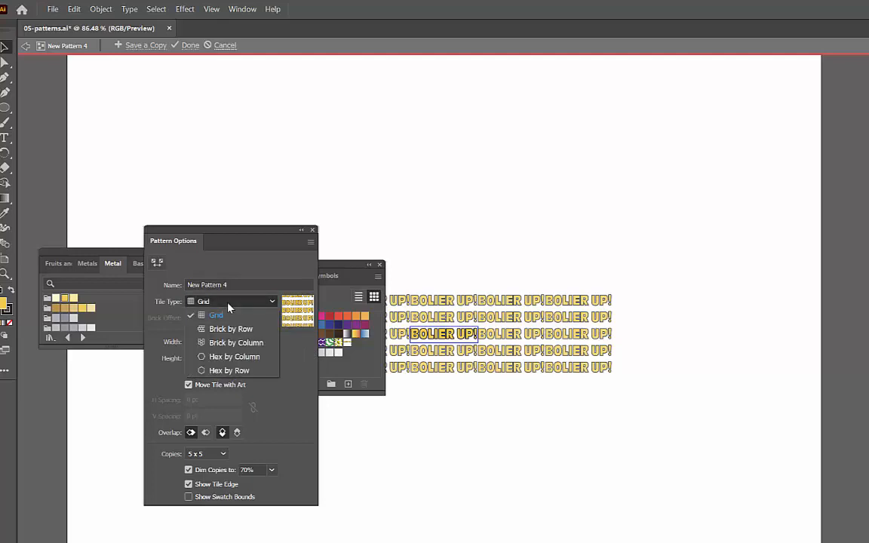
pyautogui.click(231, 330)
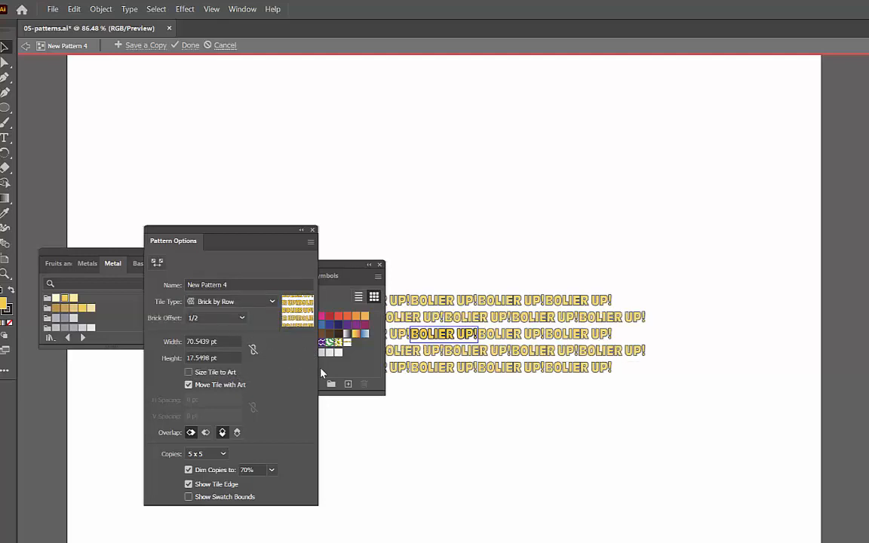
# Step: Finish editing the BOLIER UP! pattern and fill the fifth custom pattern square with its swatch
pyautogui.click(191, 45)
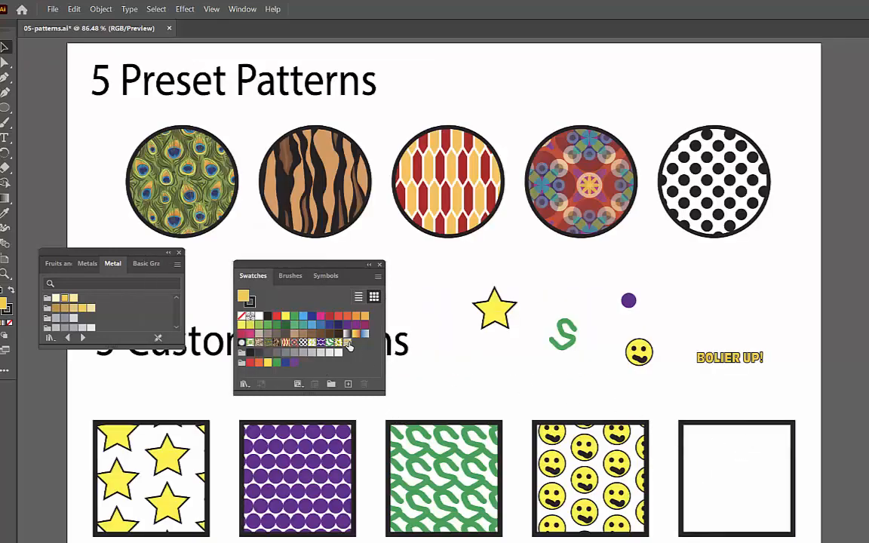
pyautogui.moveTo(349, 345); pyautogui.dragTo(716, 492)
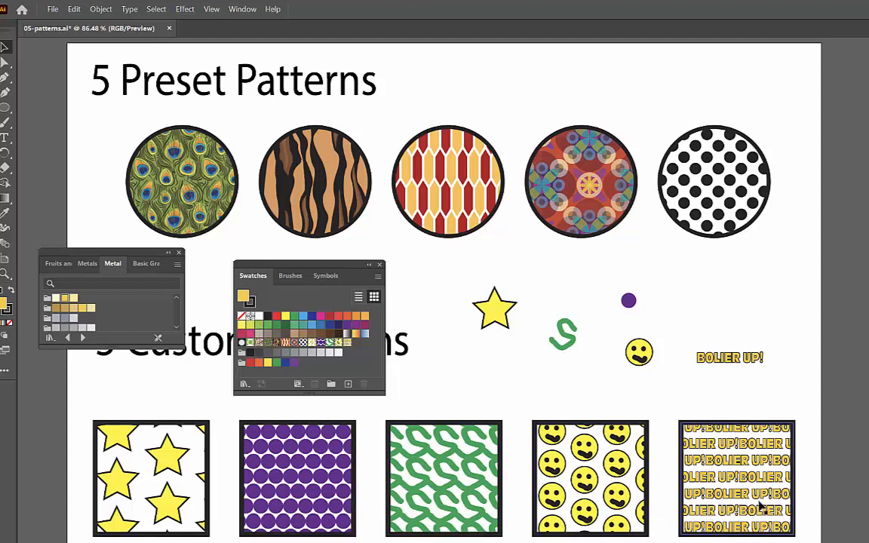
# Step: Close the floating Swatches and Metal swatch library panels to uncover the artboard
pyautogui.moveTo(384, 275); pyautogui.dragTo(451, 264)
pyautogui.click(446, 253)
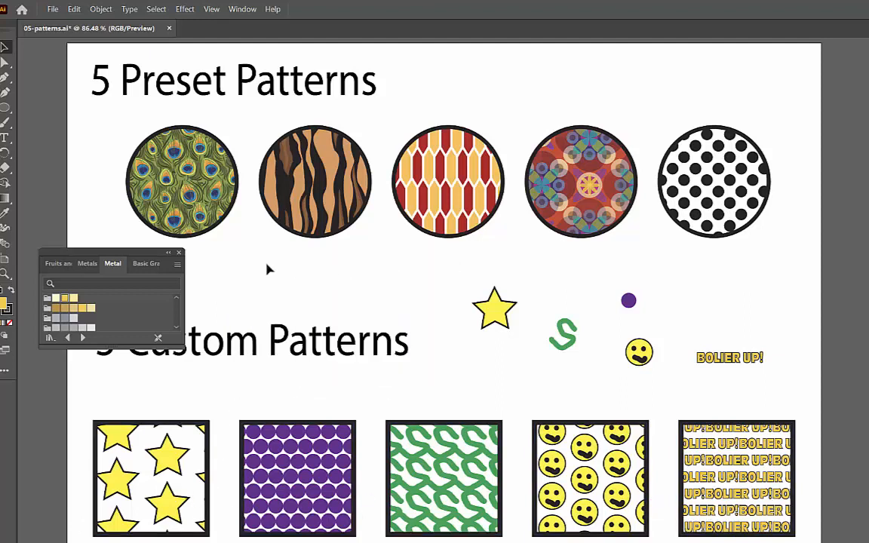
pyautogui.click(180, 253)
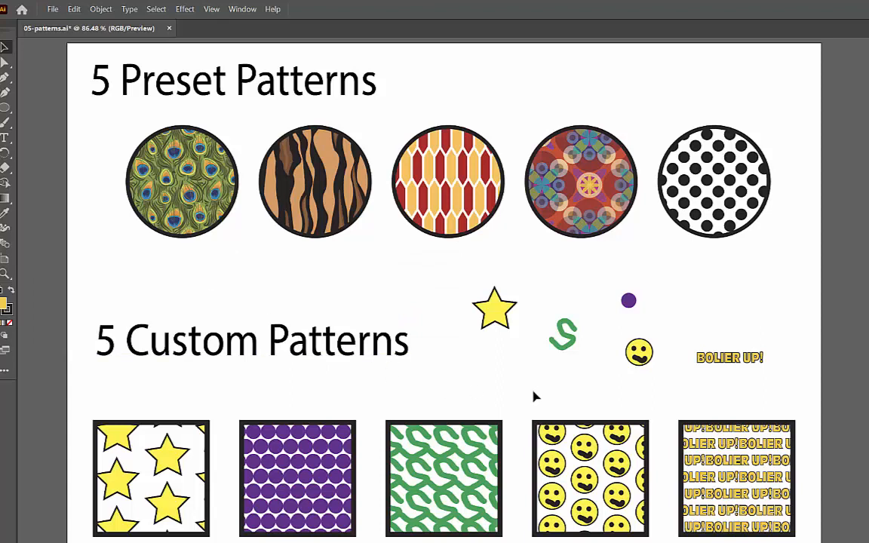
# Step: Line up the star, green squiggle, purple circle, smiley face and BOLIER UP! text in one row above the custom pattern squares
pyautogui.moveTo(502, 313); pyautogui.dragTo(498, 307)
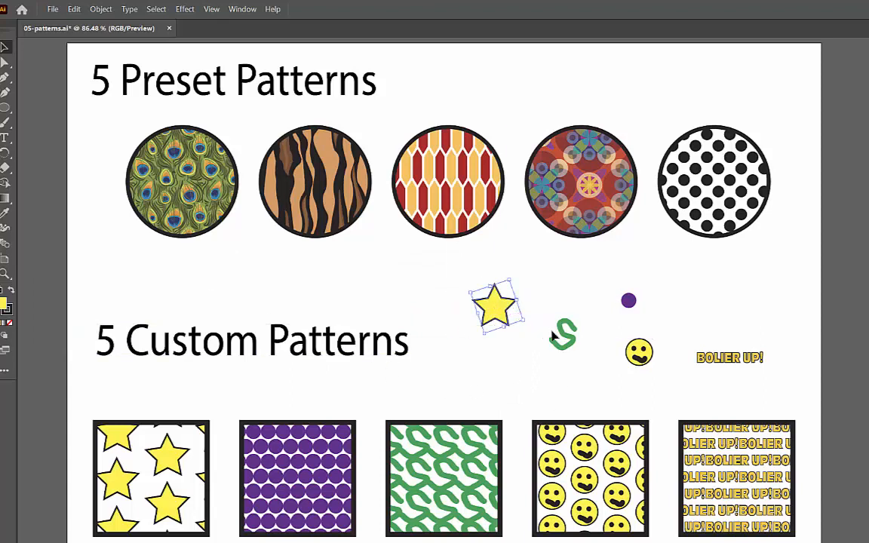
pyautogui.moveTo(564, 337); pyautogui.dragTo(548, 313)
pyautogui.moveTo(628, 303); pyautogui.dragTo(586, 314)
pyautogui.click(639, 355)
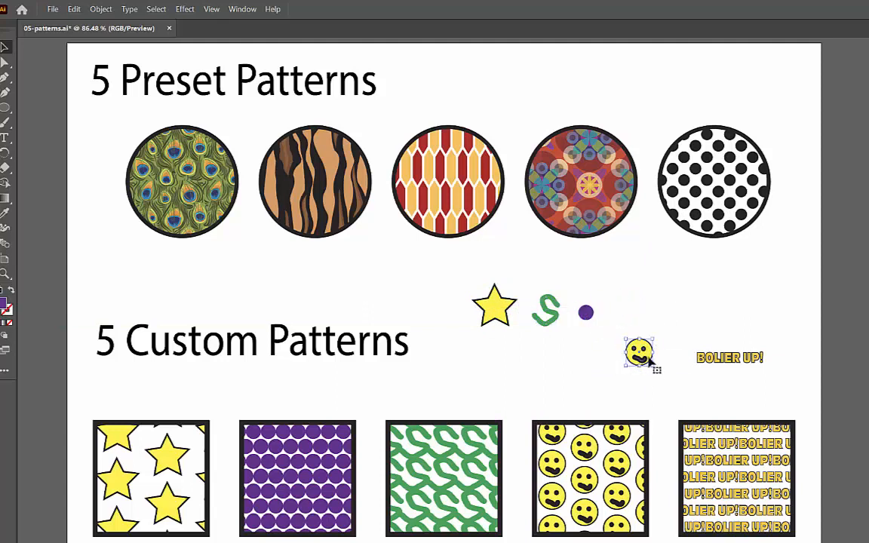
pyautogui.moveTo(639, 355); pyautogui.dragTo(626, 321)
pyautogui.moveTo(702, 361); pyautogui.dragTo(683, 323)
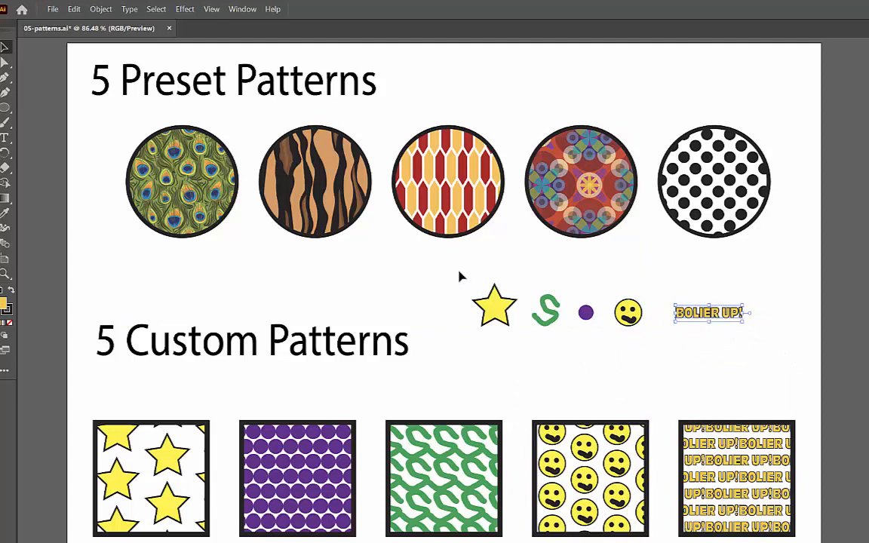
pyautogui.moveTo(462, 277); pyautogui.dragTo(625, 323)
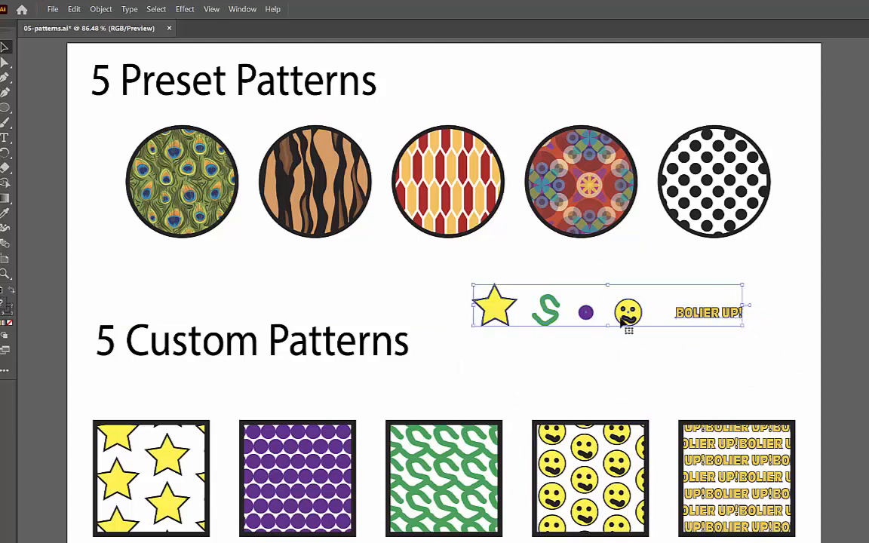
pyautogui.click(608, 377)
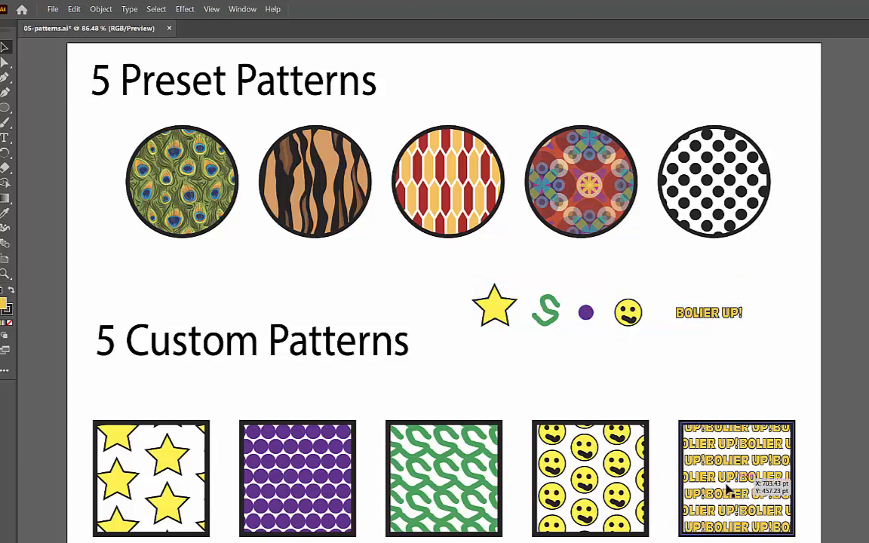
pyautogui.click(477, 532)
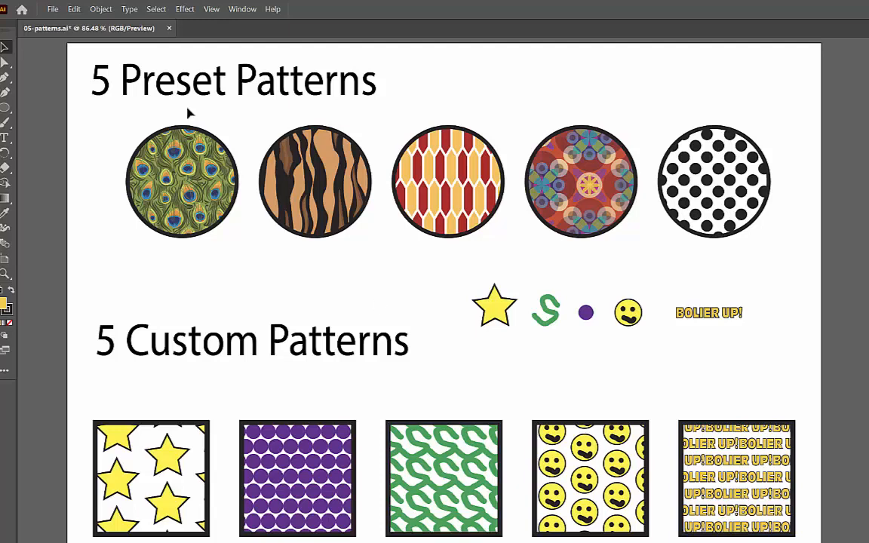
# Step: Start saving the document as a new file on the computer and choose the Documents folder as the location
pyautogui.click(53, 9)
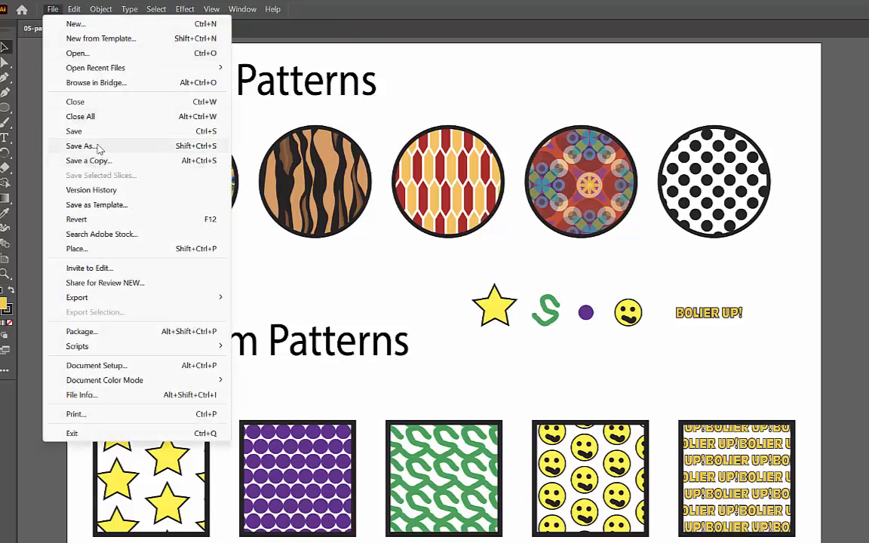
pyautogui.click(50, 142)
pyautogui.click(616, 447)
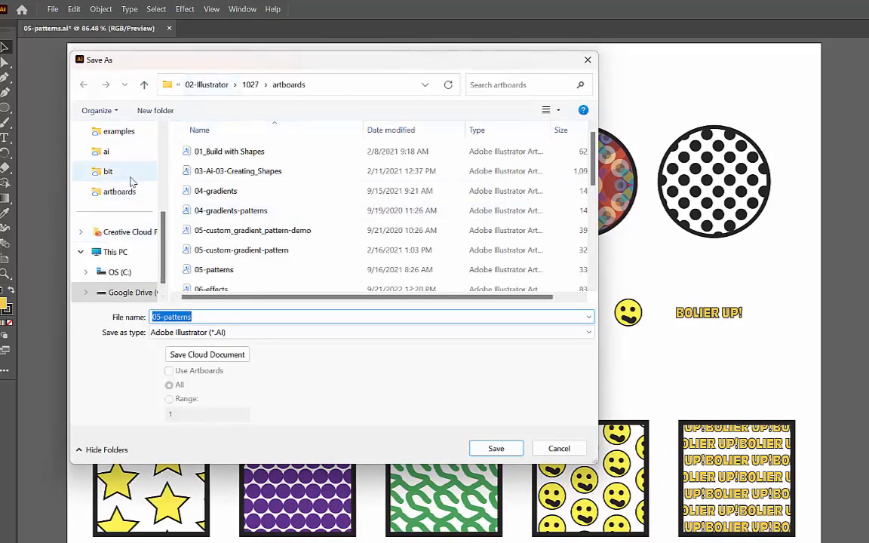
pyautogui.scroll(3, 121, 181)
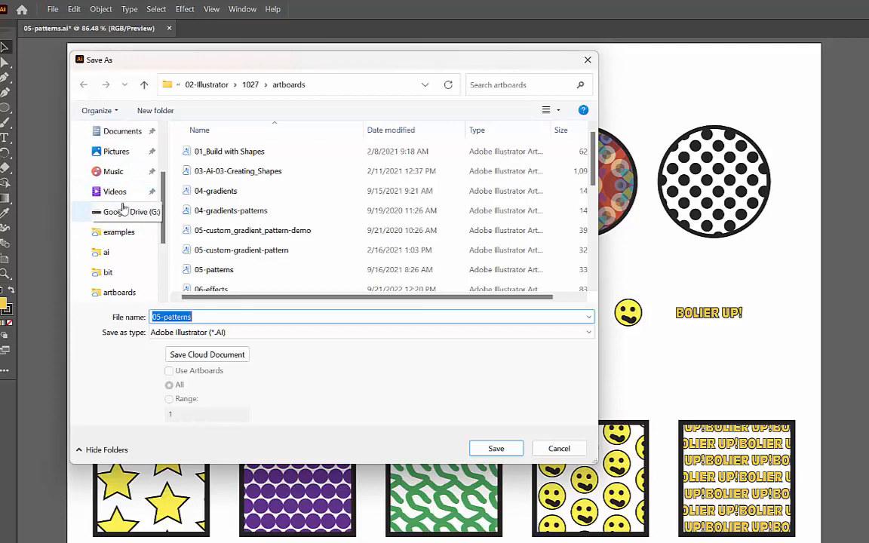
pyautogui.scroll(2, 133, 214)
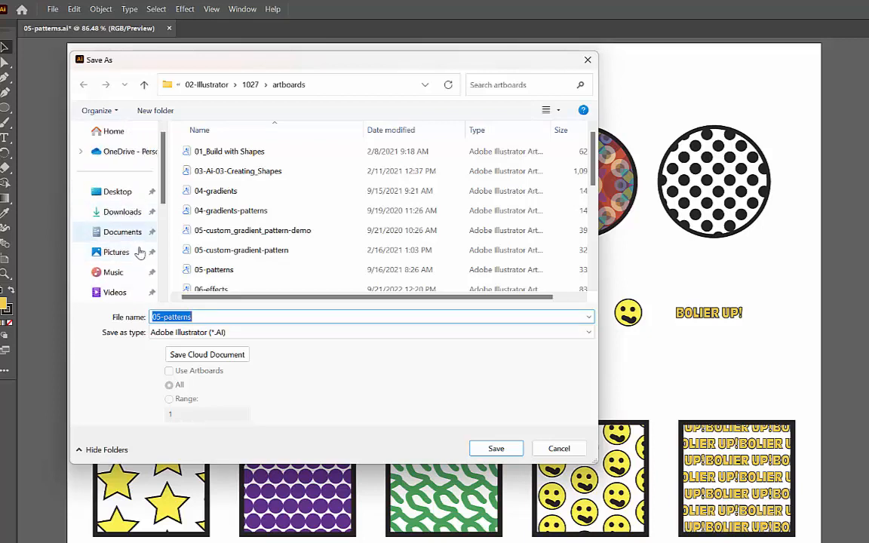
pyautogui.click(130, 236)
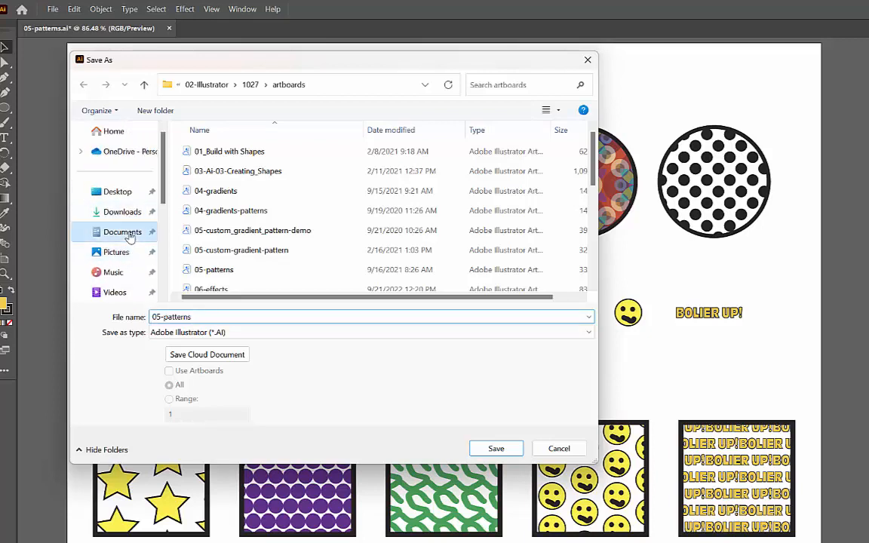
# Step: Name the file 05-patterns-done and save it in Adobe Illustrator format with the offered Illustrator options
pyautogui.click(210, 316)
pyautogui.click(217, 316)
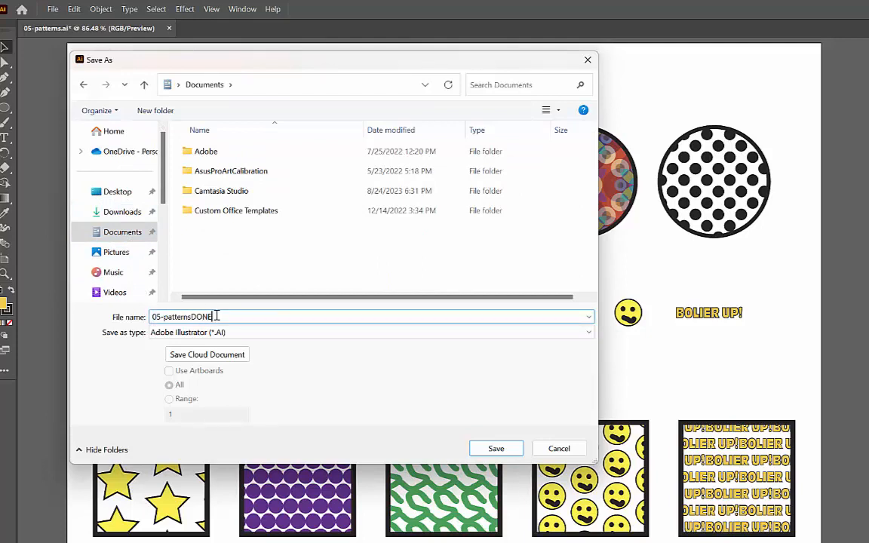
pyautogui.press('BackSpace')
pyautogui.press('BackSpace')
pyautogui.press('BackSpace')
pyautogui.press('Return')
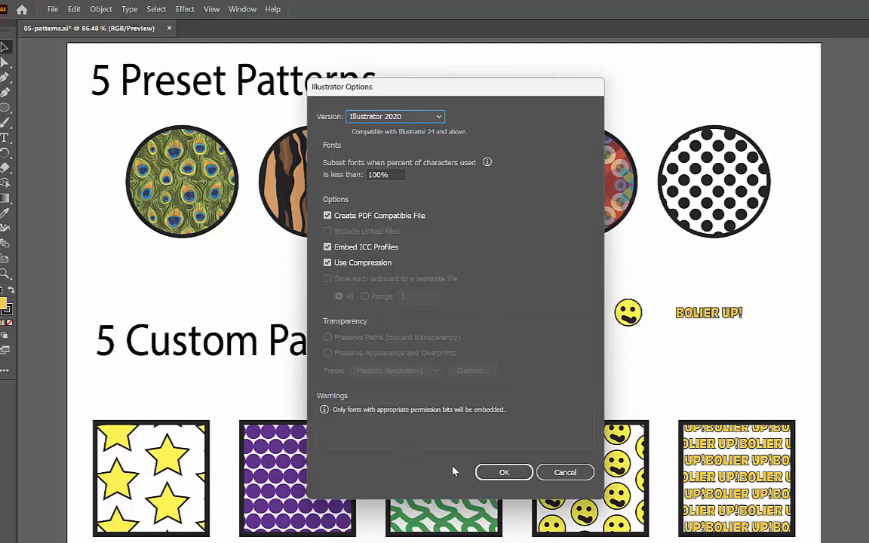
pyautogui.click(503, 473)
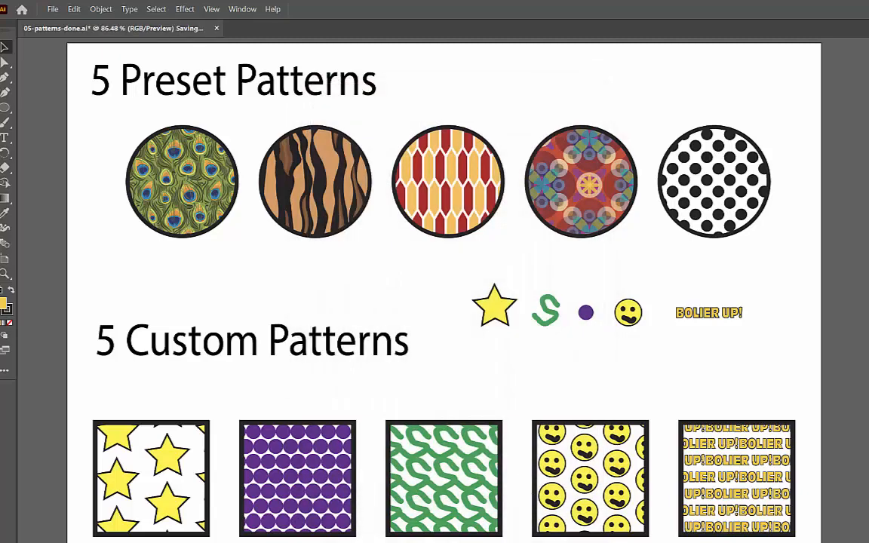